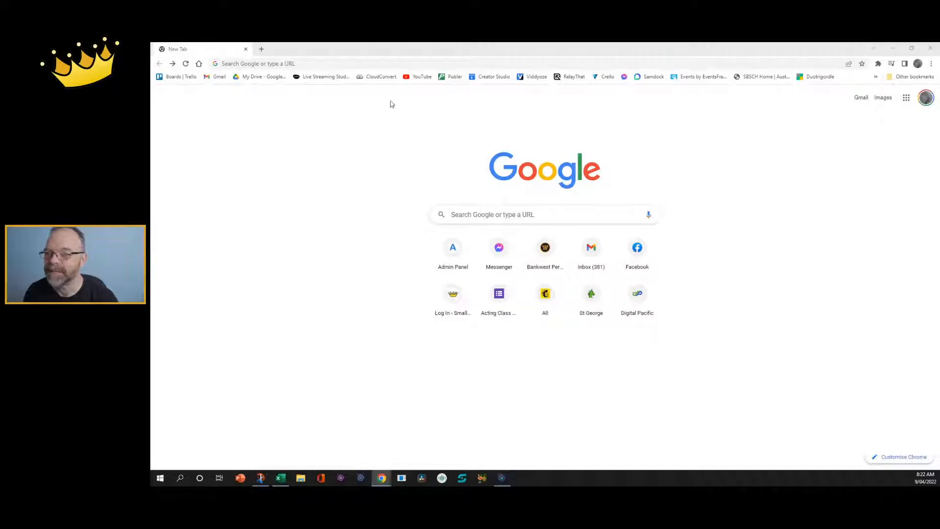
Enter abr.gov.au in Chrome's address bar to load the Australian Business Register home page.
click(391, 63)
text(abr.g)
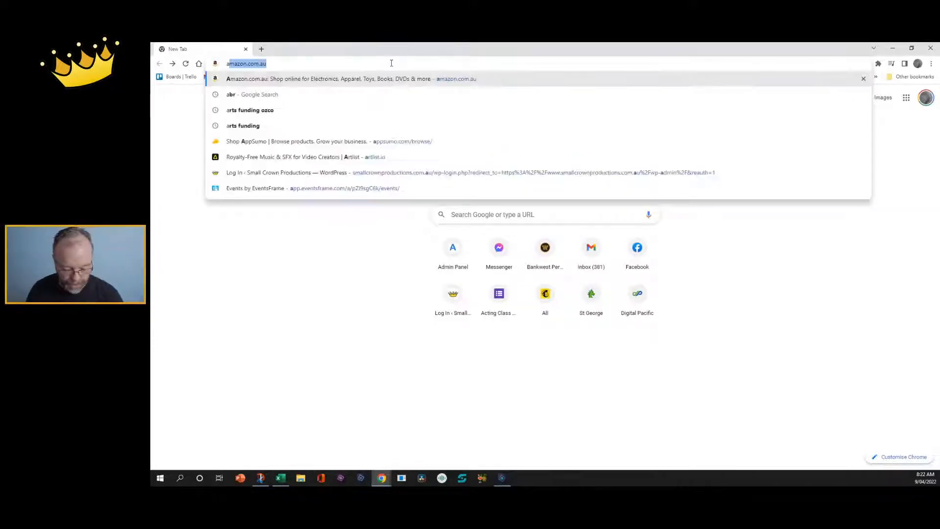
text(ov)
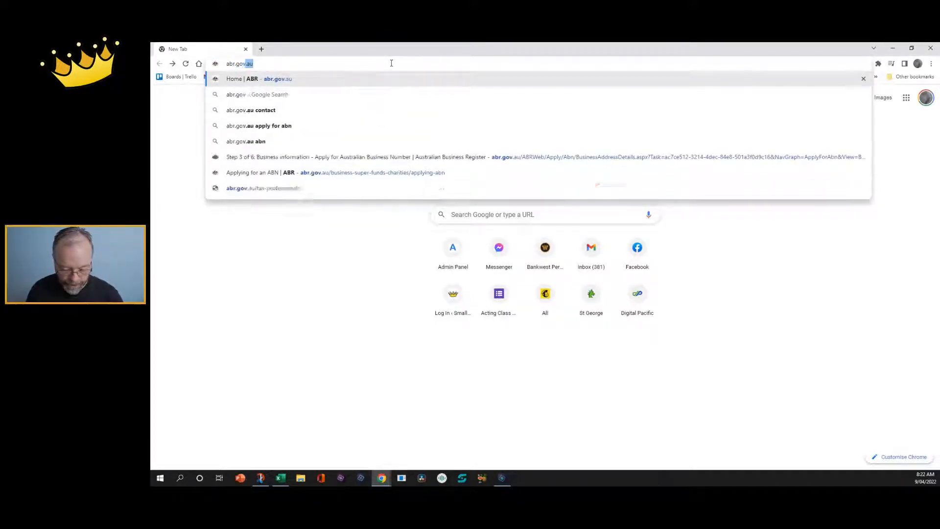
text(a)
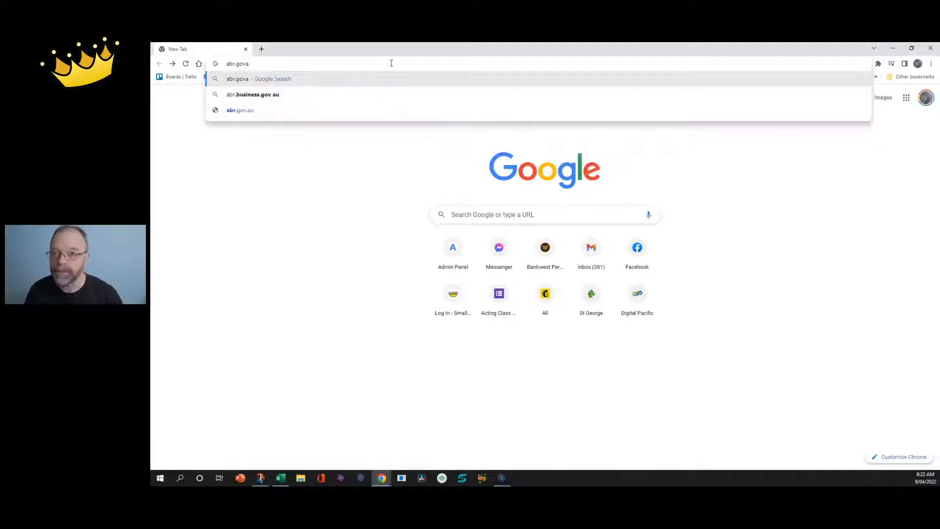
key(BackSpace)
text(.au)
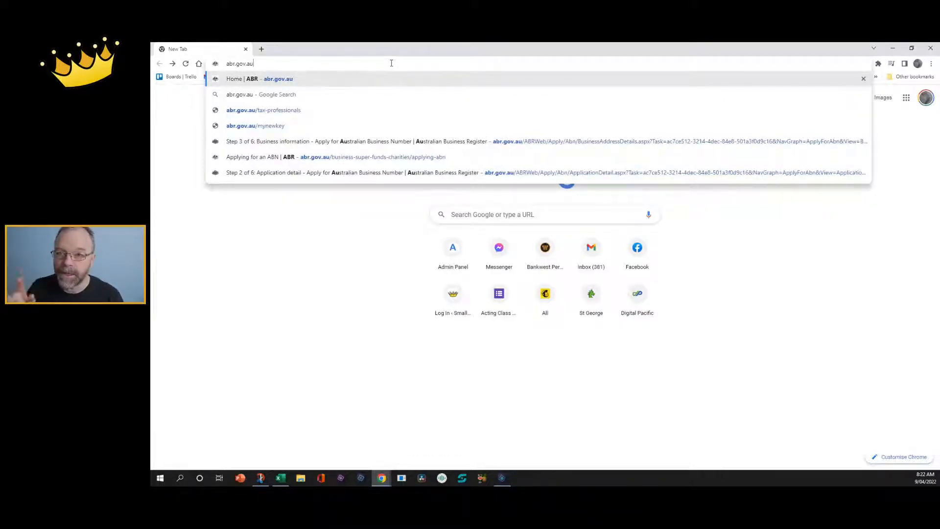
key(Return)
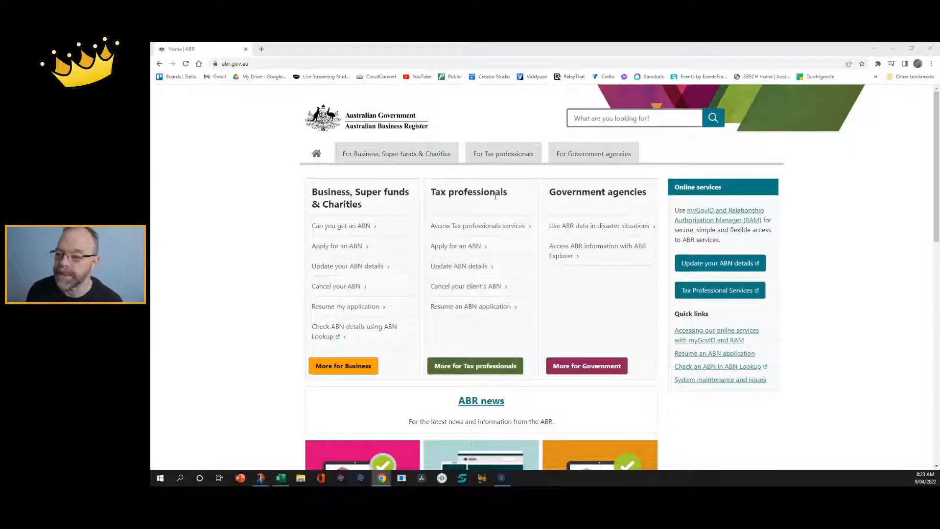
Open the Apply for an ABN page and launch the online ABN application.
click(353, 247)
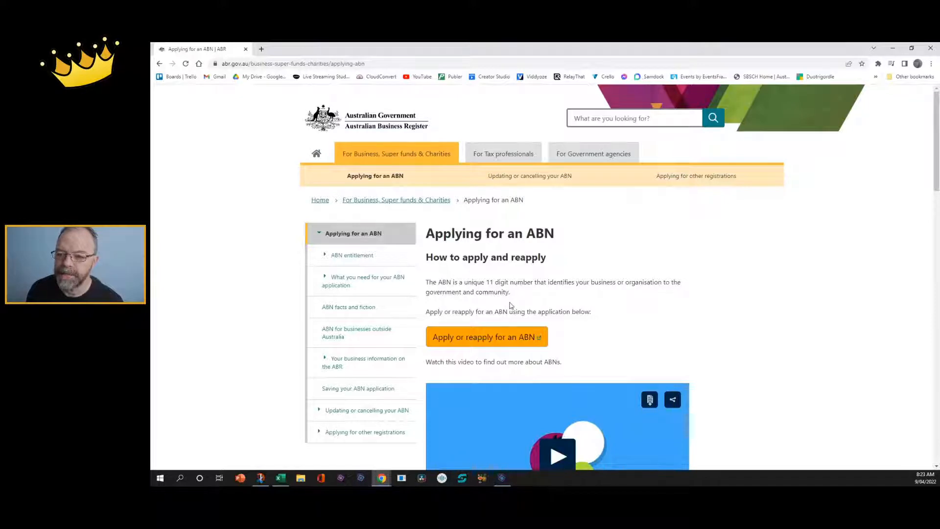
click(491, 344)
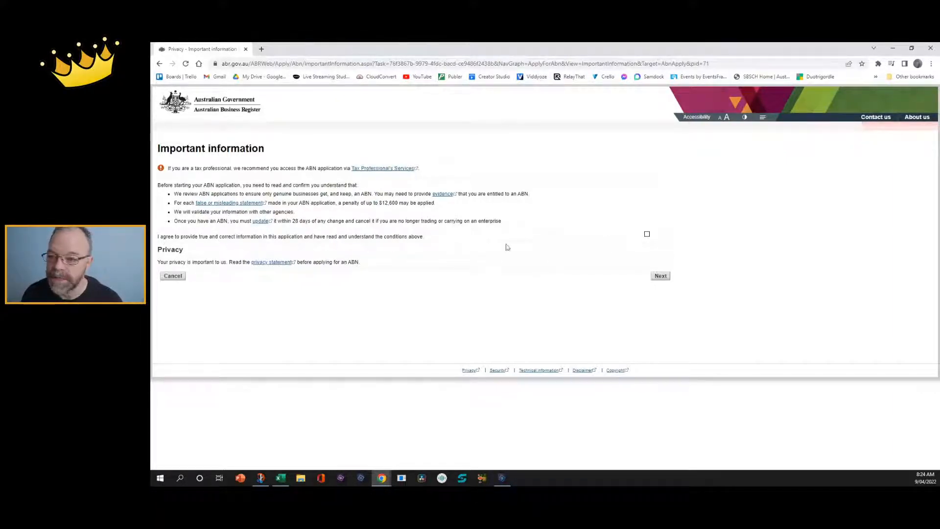
Agree to provide true and correct information and continue to step 1, ABN entitlement.
click(646, 235)
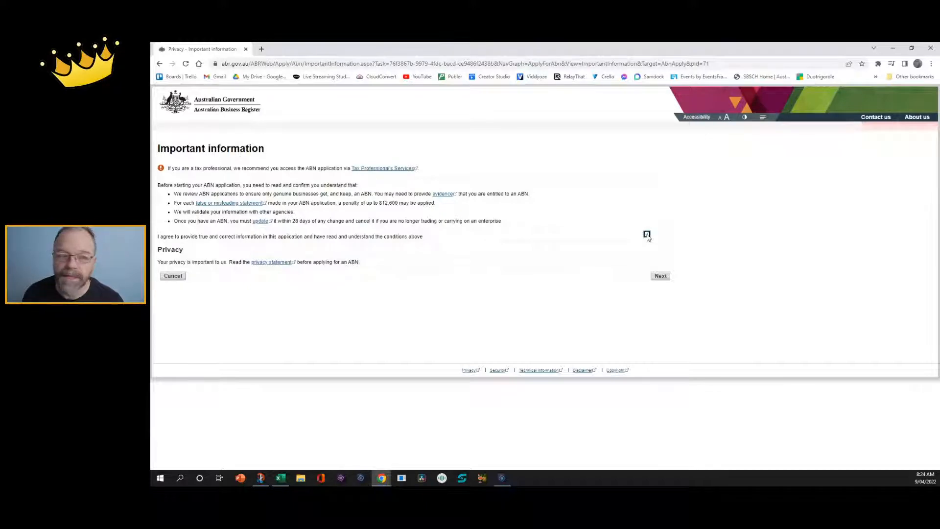
click(660, 276)
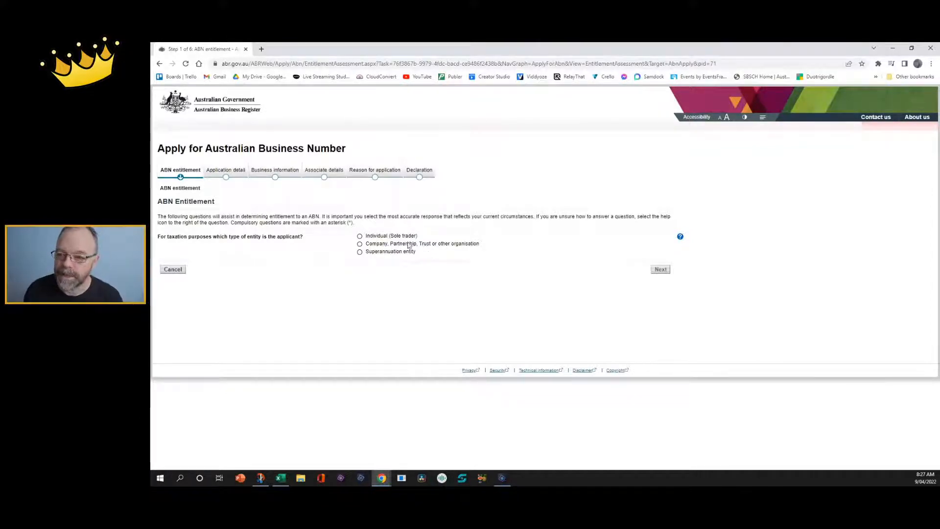
Choose Individual (Sole trader), answer Yes to both activity questions, set 'In the form of a business', and view Question 143 help.
click(359, 236)
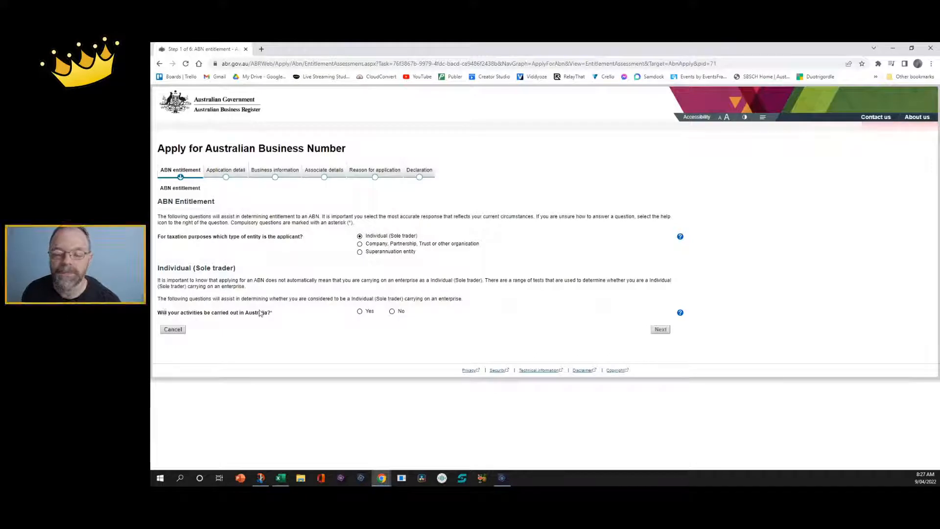
click(360, 315)
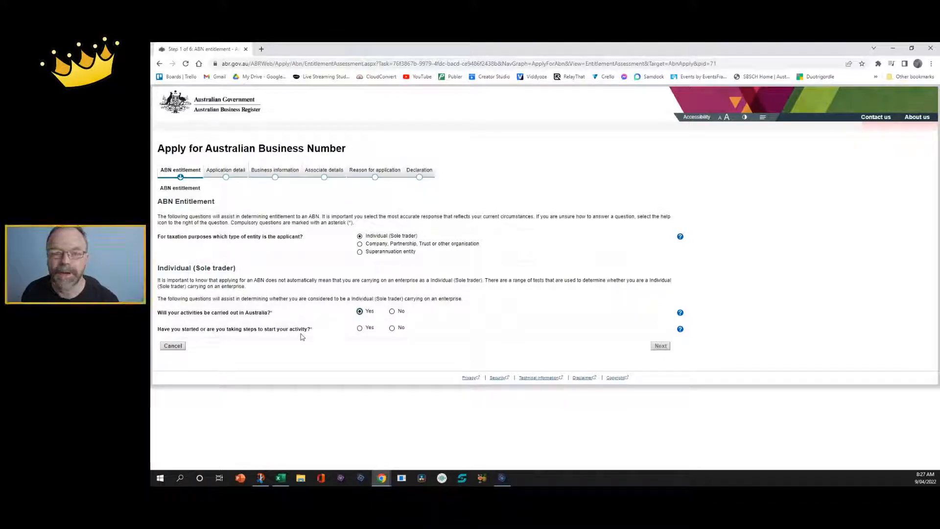
click(360, 329)
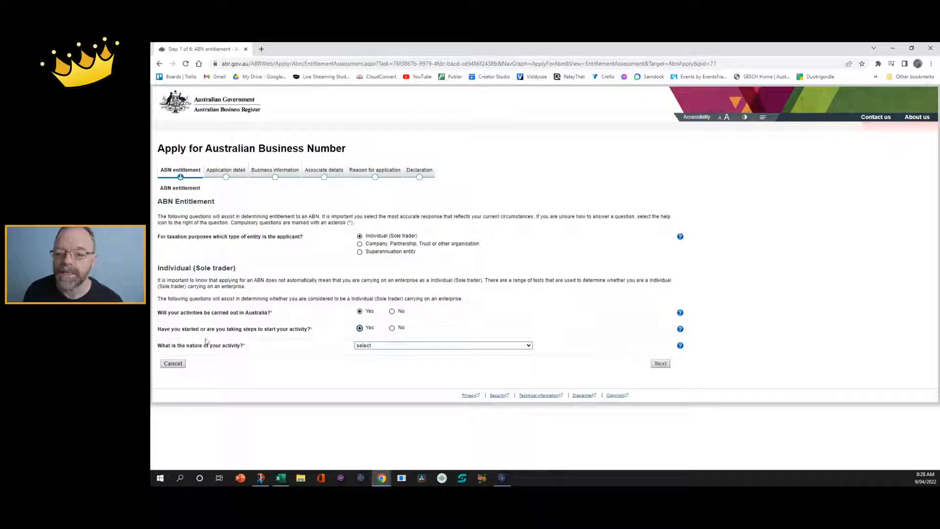
click(385, 348)
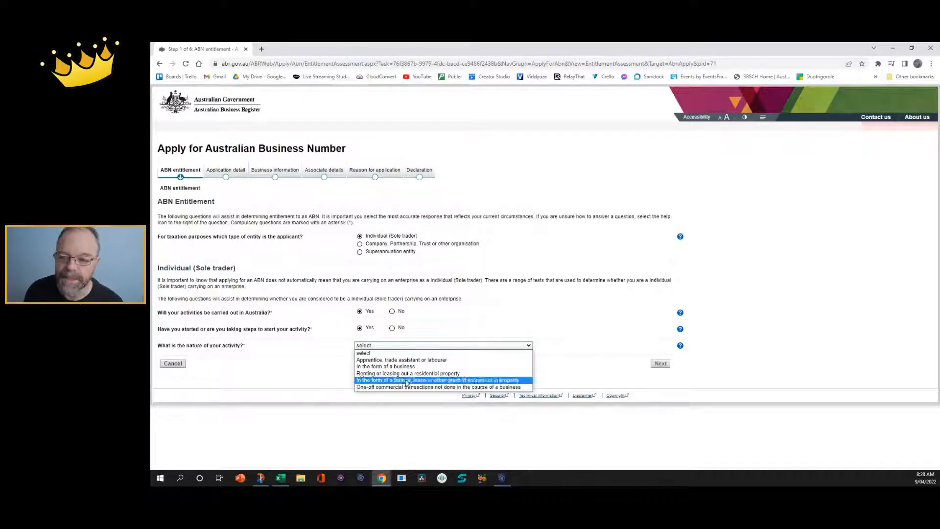
click(392, 367)
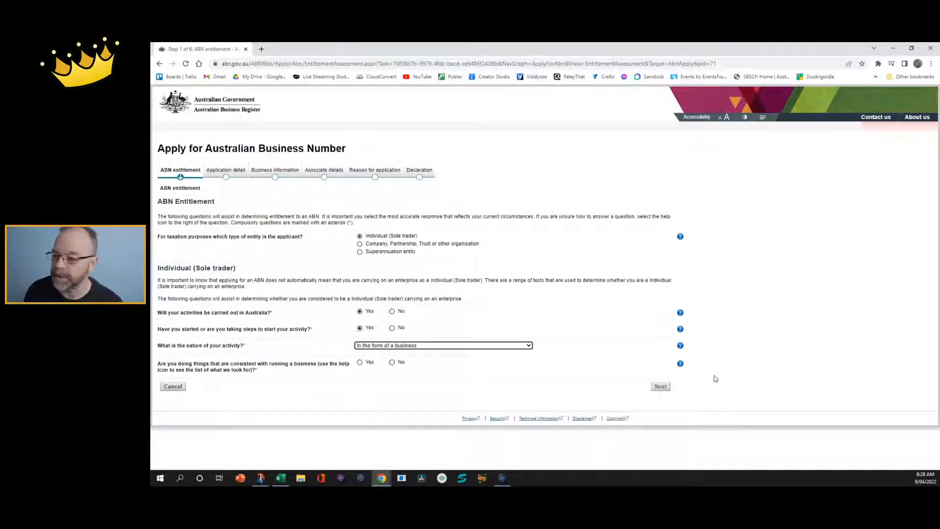
click(680, 365)
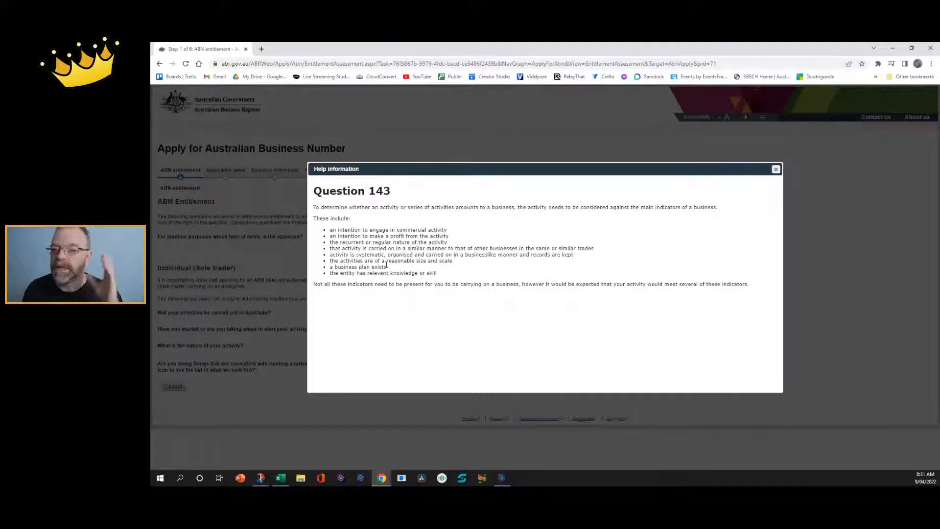
Close the Question 143 help dialog to return to the ABN entitlement form.
click(777, 170)
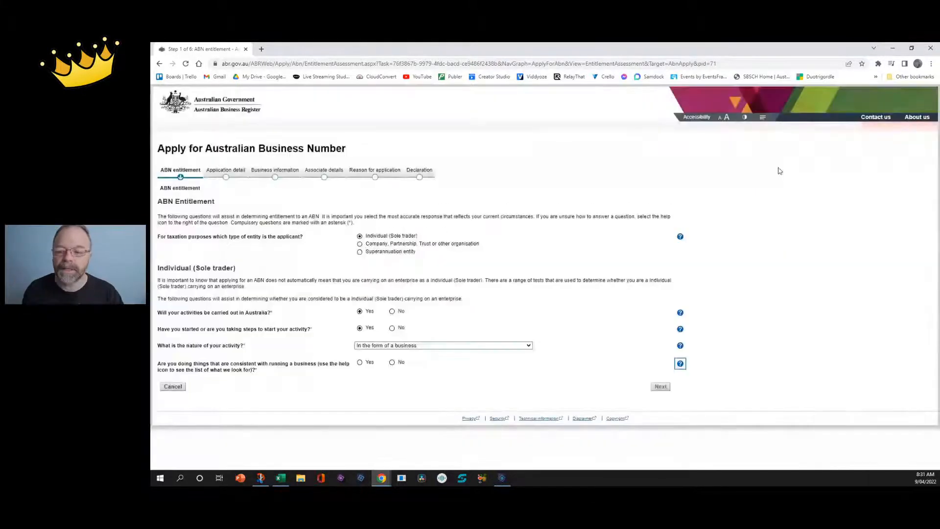
Answer Yes to running a business, submit the entitlement answers and continue past the entitlement report.
click(360, 363)
click(660, 386)
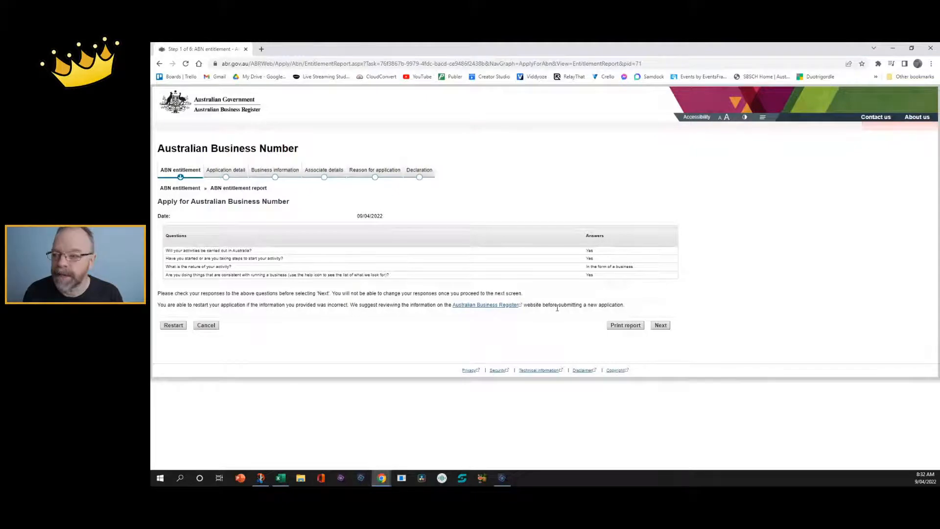
click(661, 326)
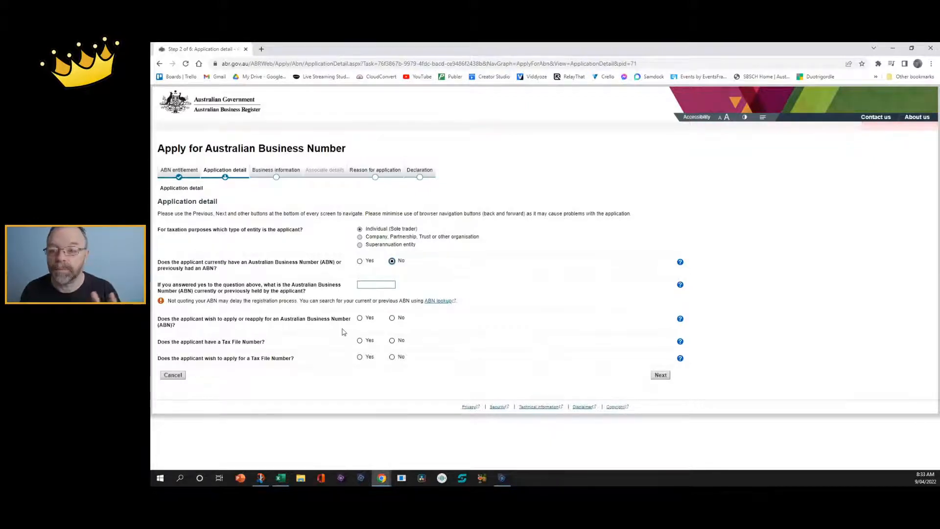
Answer Yes to applying for an ABN, record an existing TFN with no TFN application, and mark Australian tax resident.
click(360, 319)
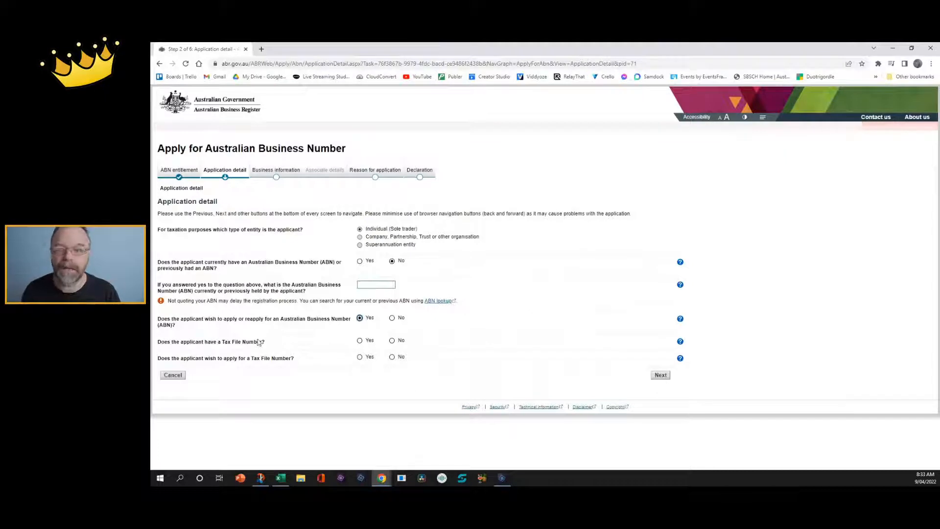
click(359, 341)
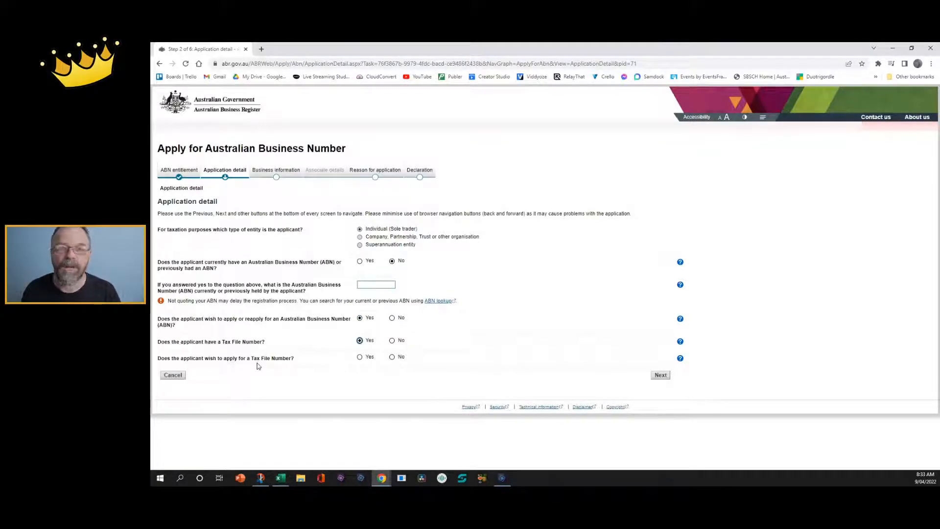
click(391, 357)
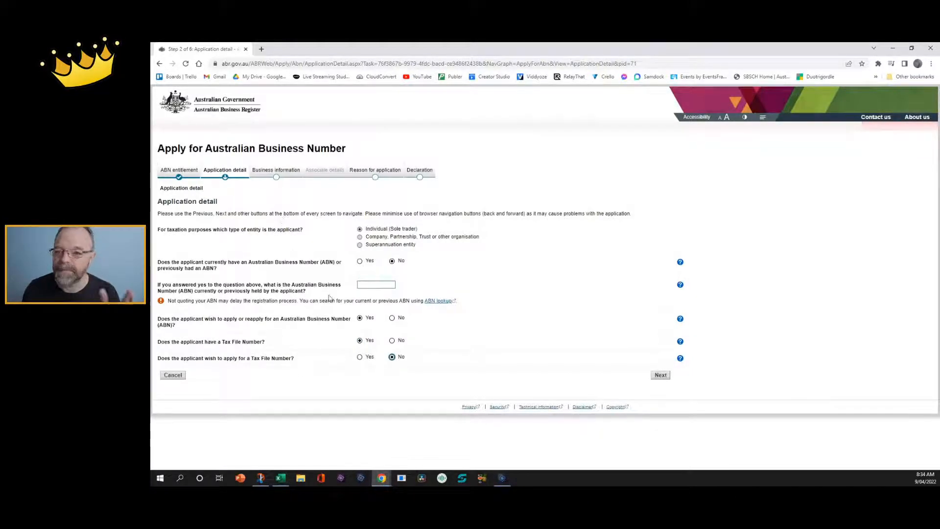
click(660, 375)
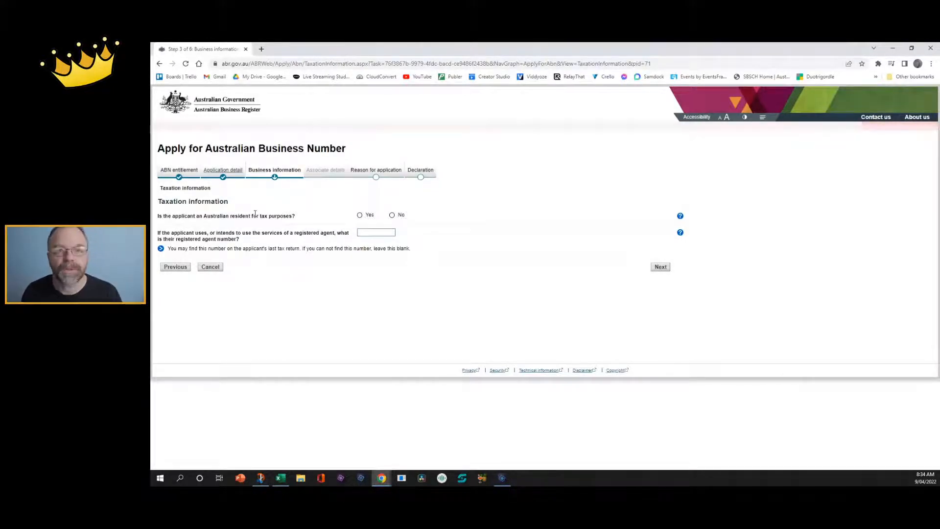
click(360, 216)
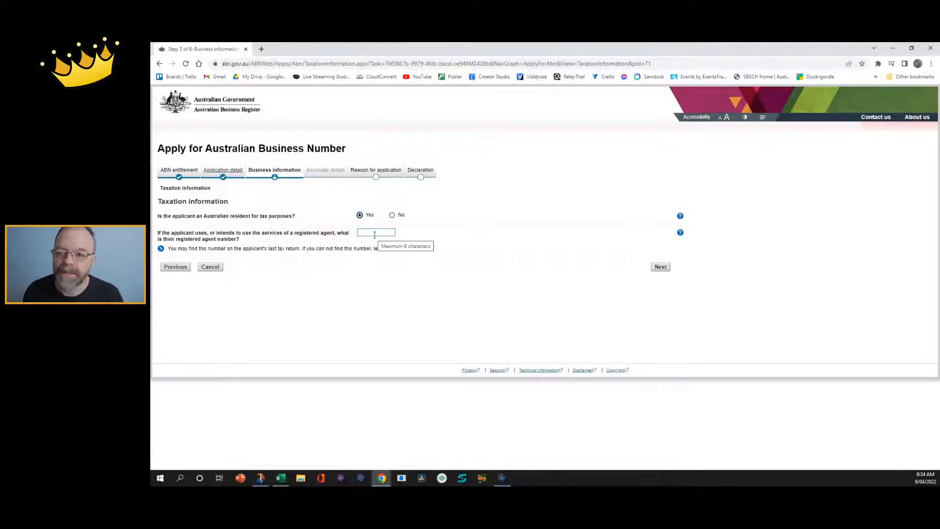
Continue from Taxation information to the Applicant information page.
click(661, 267)
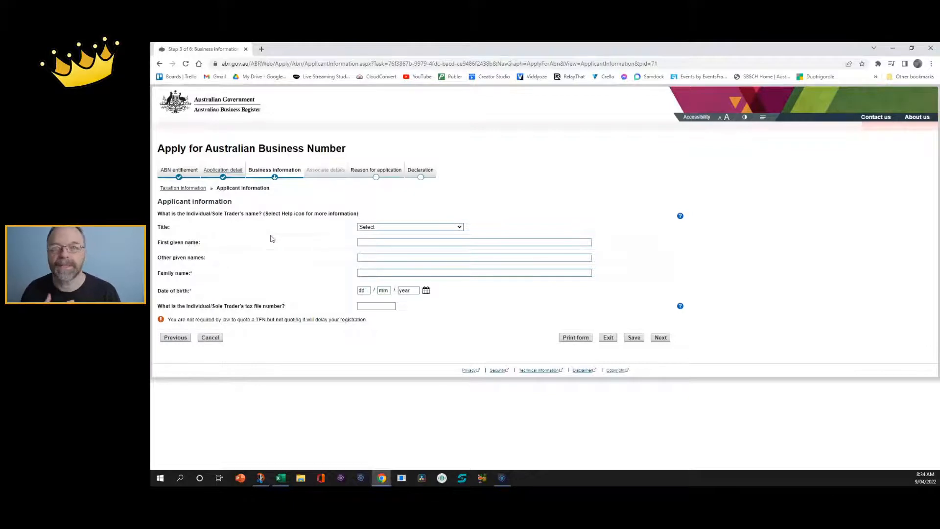
Set the title to Mr and fill the first given and family names from autofill suggestions.
click(406, 228)
click(390, 242)
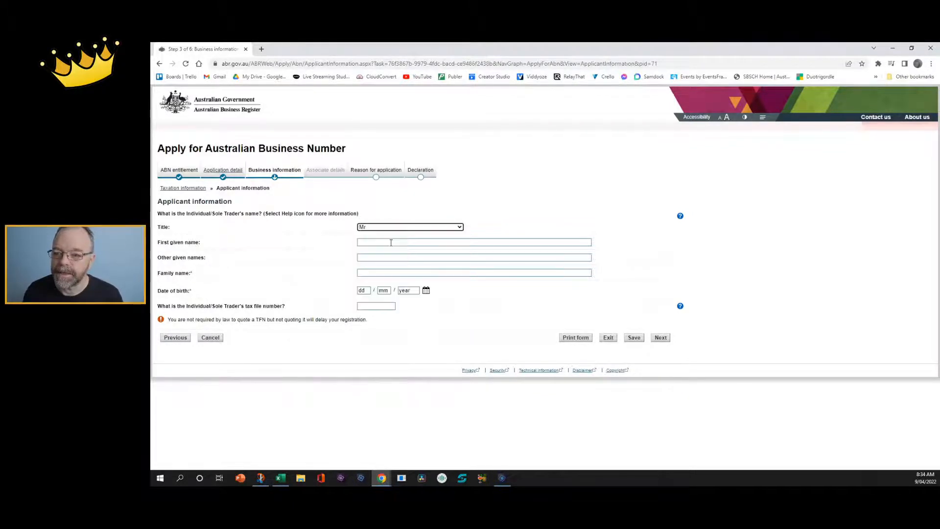
click(392, 226)
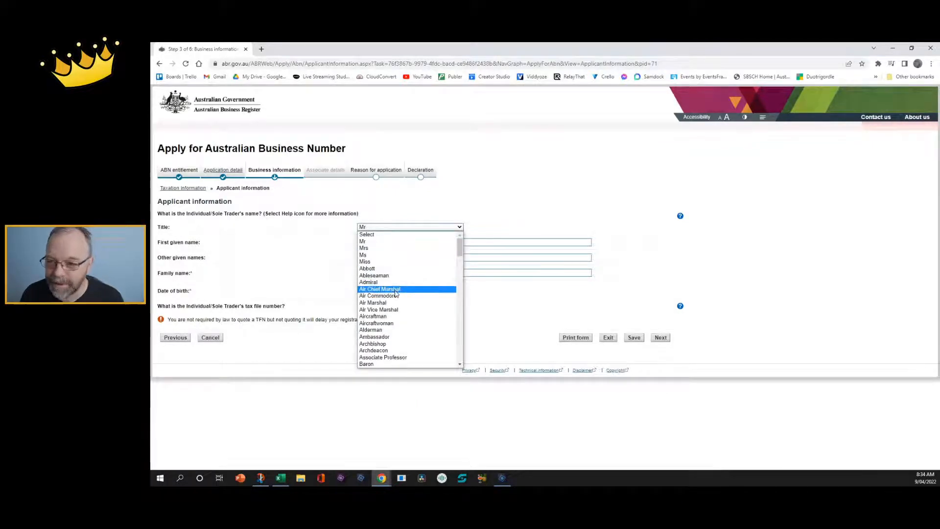
click(328, 275)
click(375, 244)
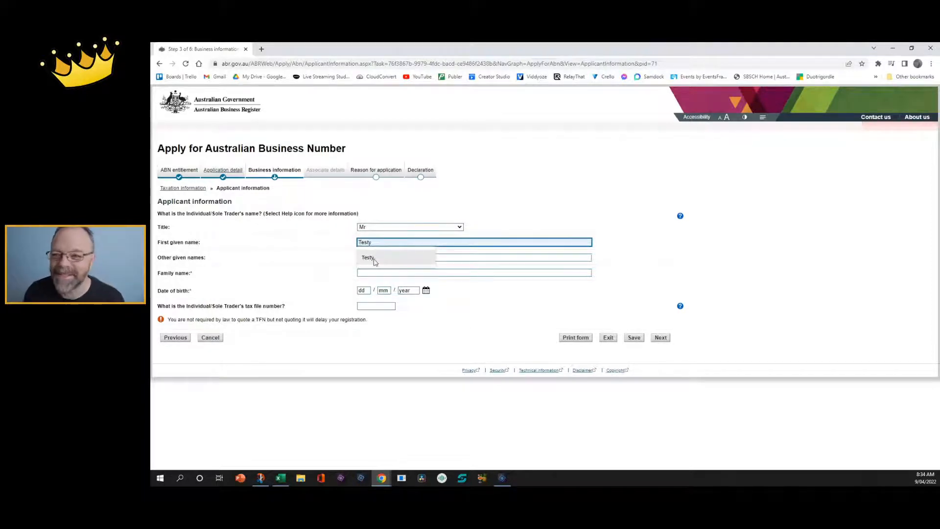
click(375, 262)
click(375, 273)
click(373, 289)
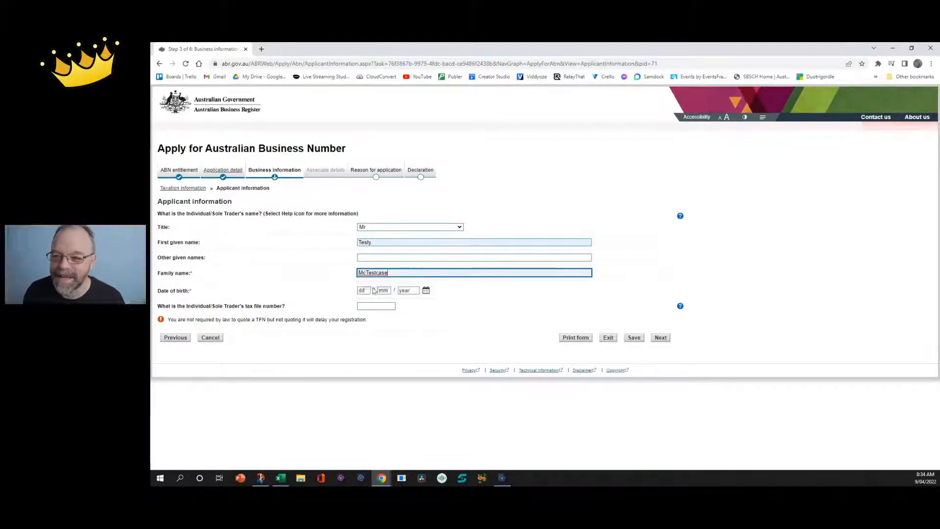
Enter the date of birth as 01/01/1970.
click(362, 290)
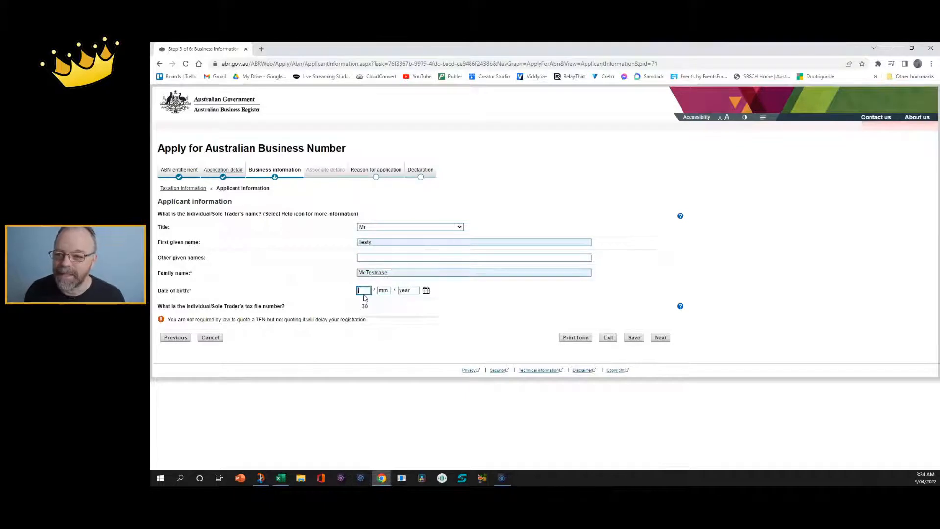
text(01)
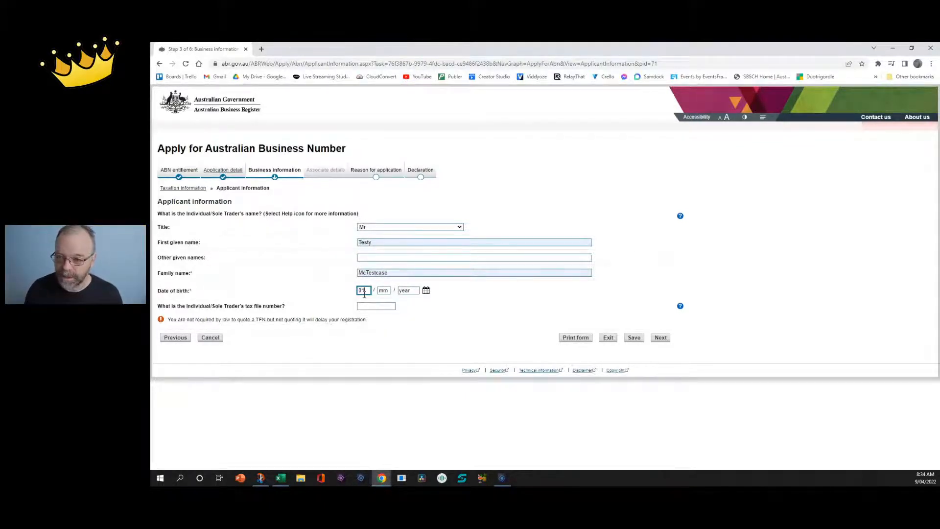
key(Tab)
text(01)
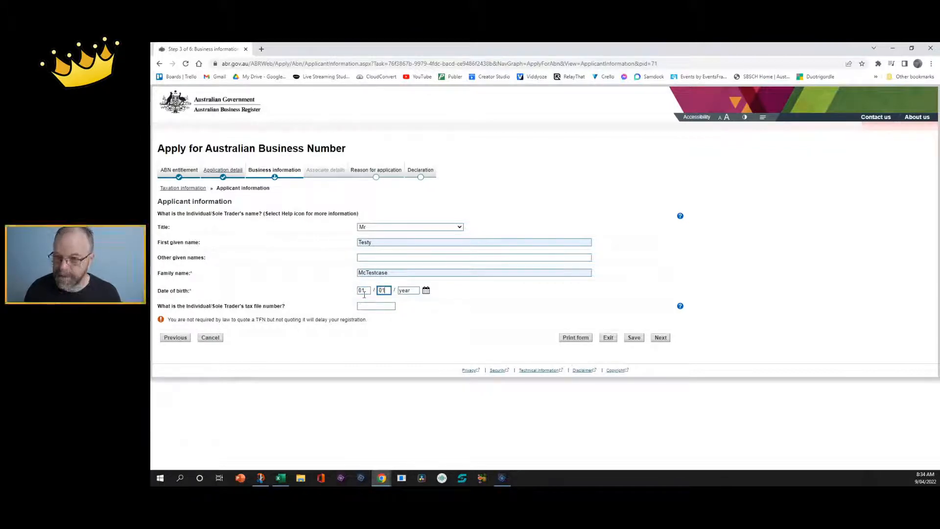
key(Tab)
text(197)
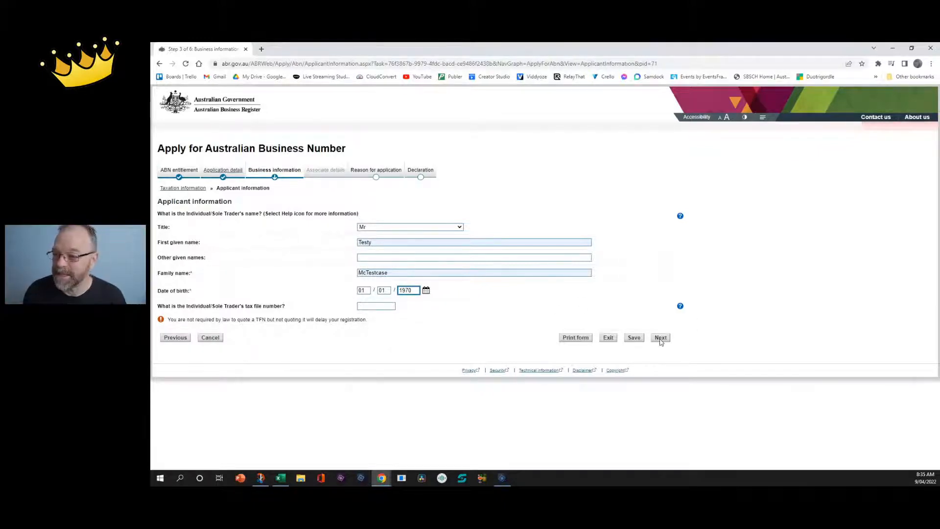
Submit the applicant information to reach Business activity details, with ABN start date 9/4/2022.
click(659, 339)
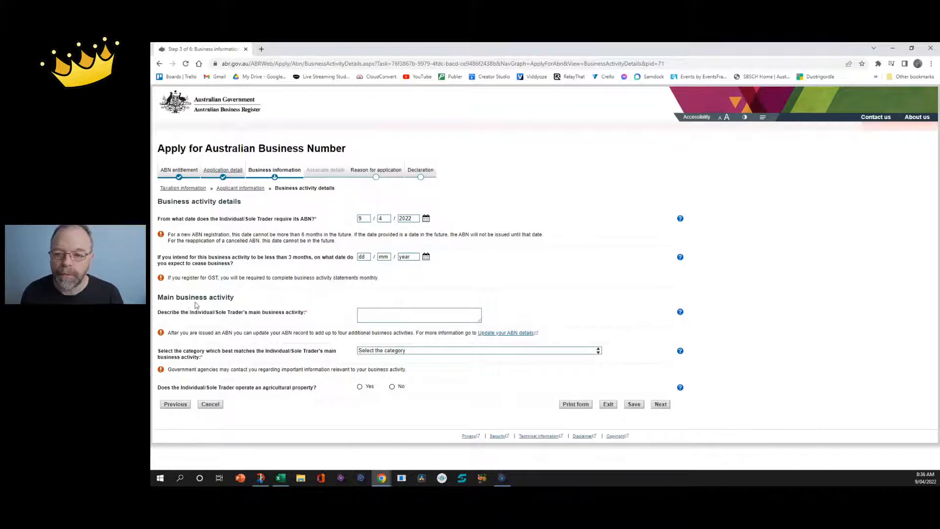
Enter 'Video Production' as the main business activity description.
click(376, 313)
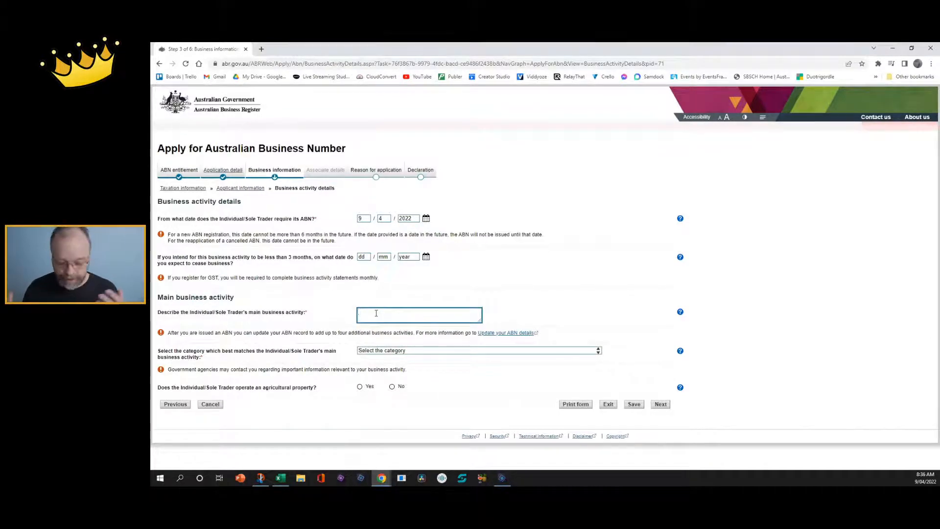
text(Video Pr)
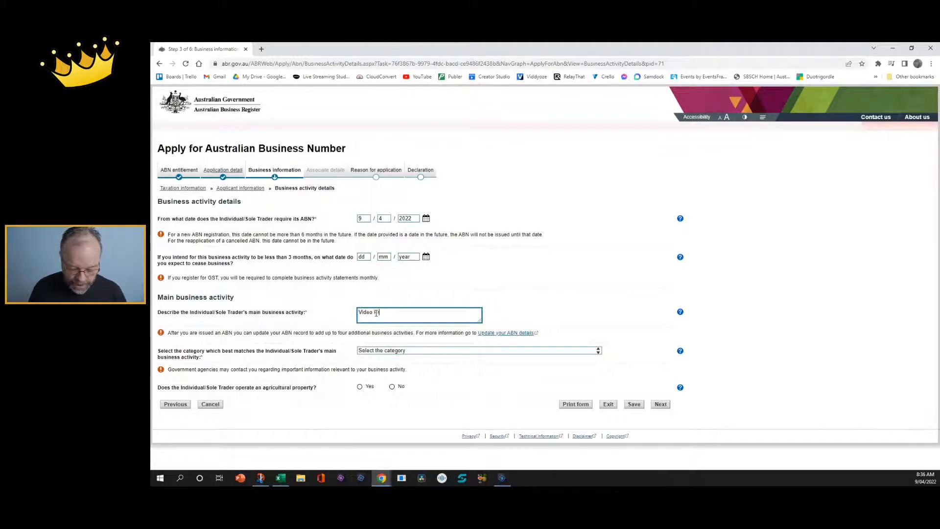
text(od)
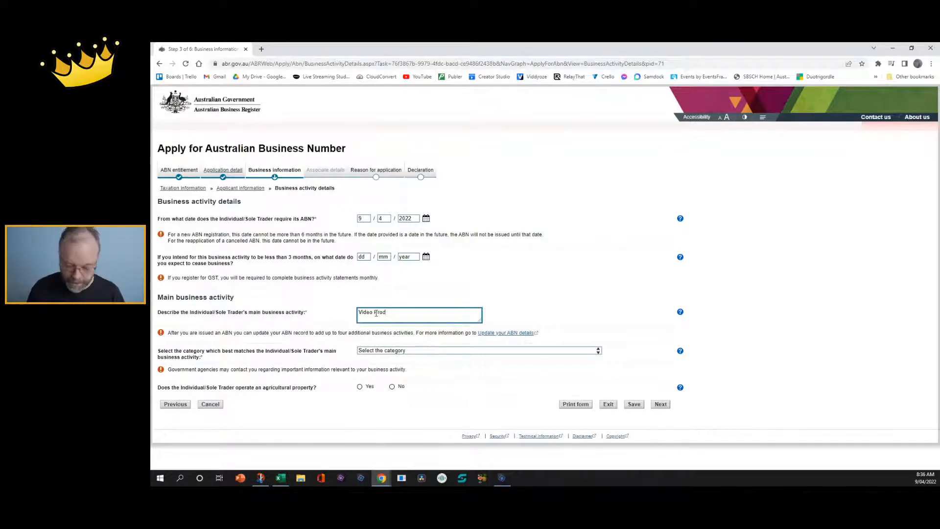
text(cuction)
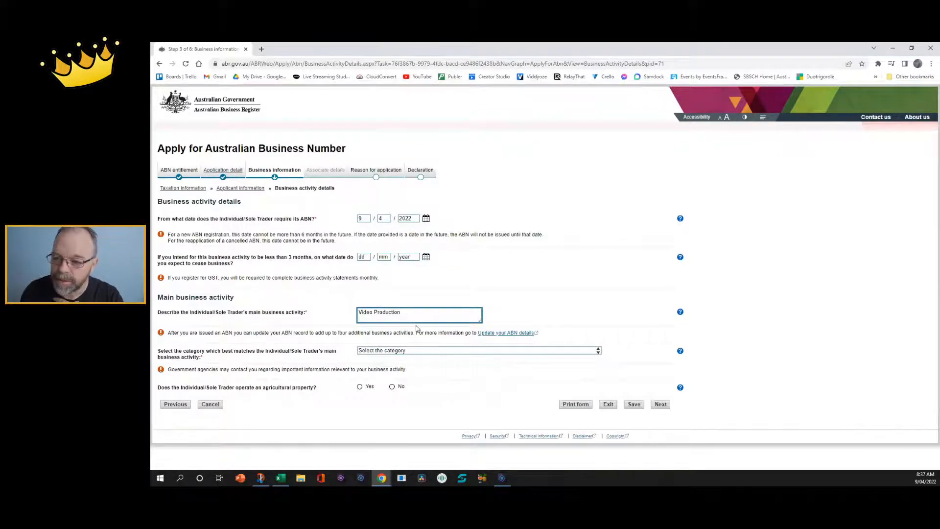
Choose the Video production activity category and answer No to operating an agricultural property.
click(411, 350)
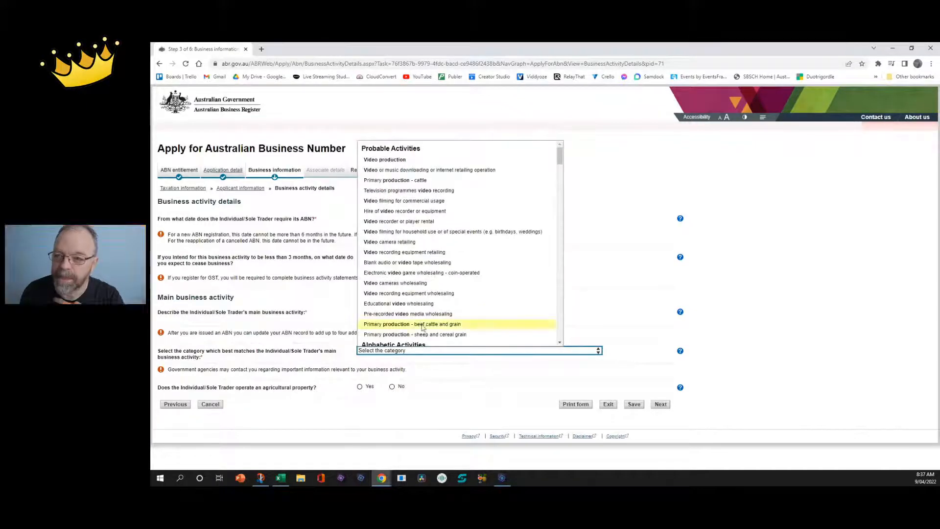
click(390, 160)
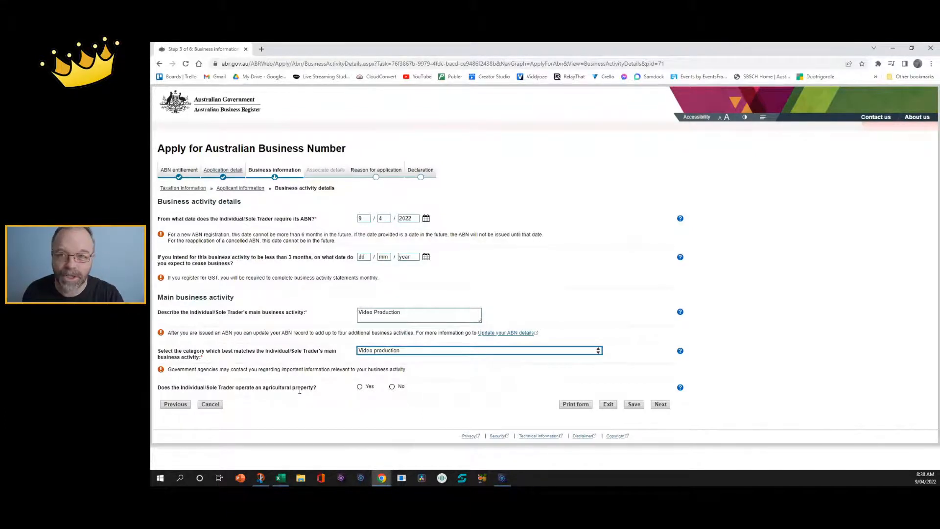
click(392, 387)
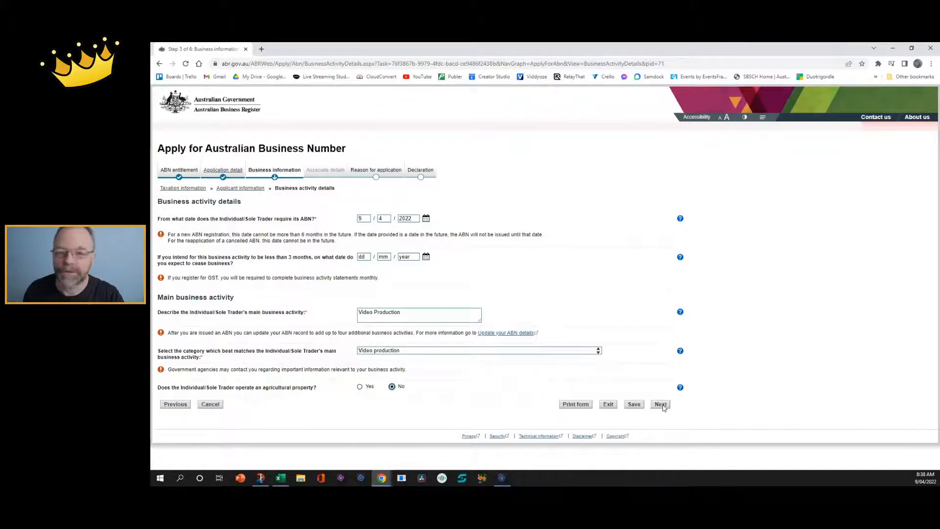
Enter the main business location's street address and accept the matching suggestion to fill suburb, state and postcode.
click(661, 404)
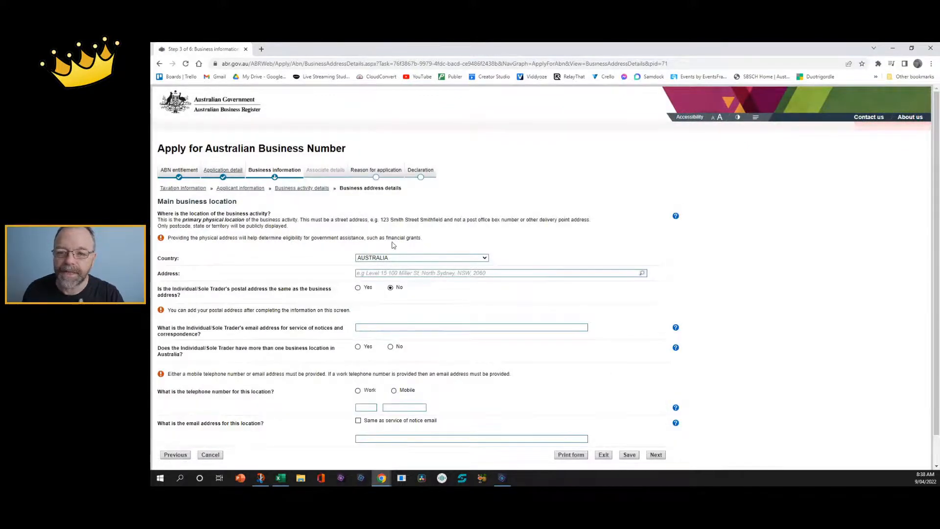
scroll(393, 245, down, 1)
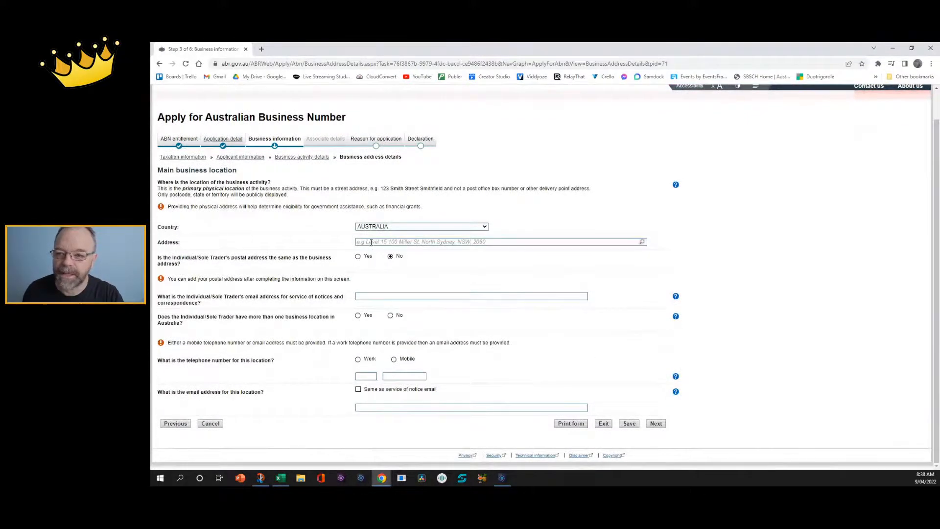
click(371, 242)
text(1)
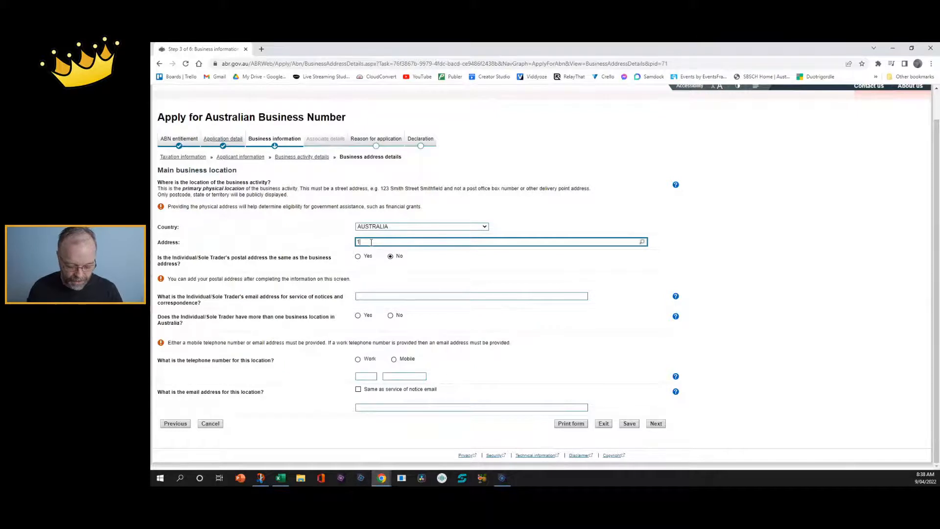
text( test St)
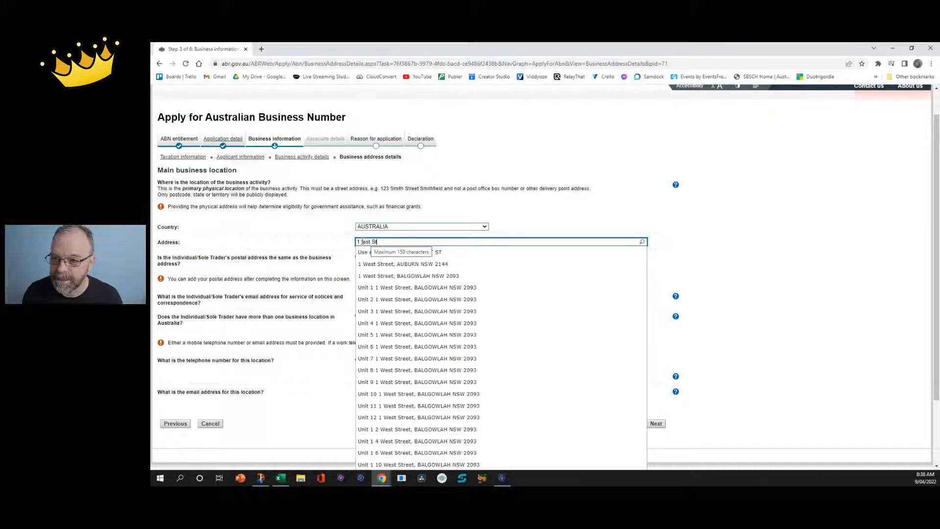
drag(361, 241, 411, 242)
text(brisbane)
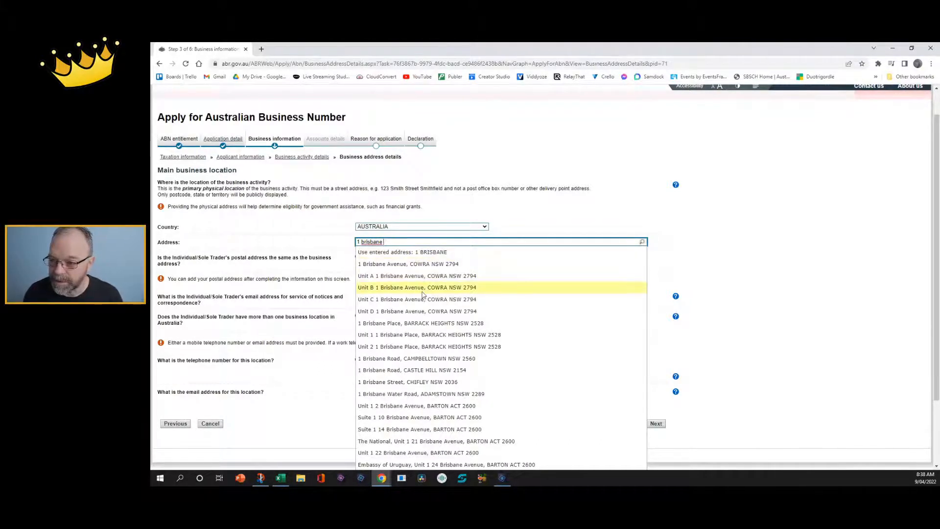
text(road)
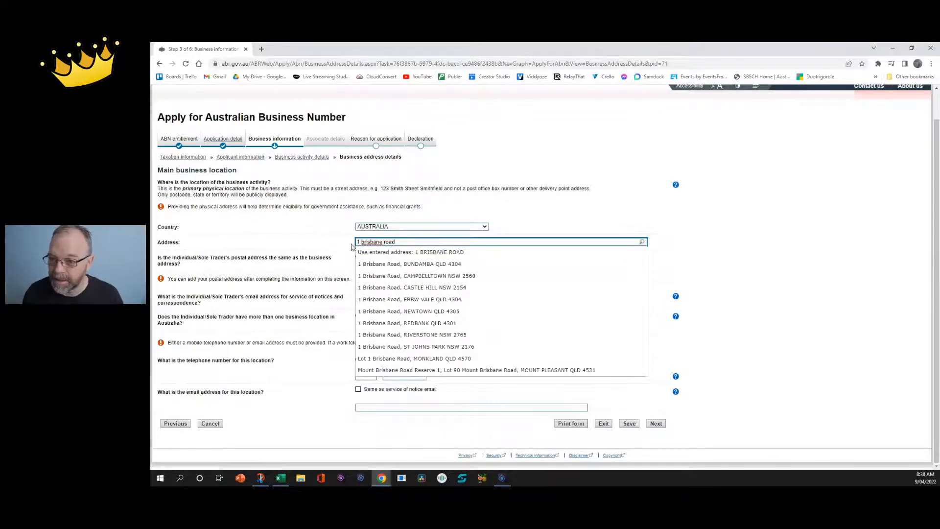
click(406, 267)
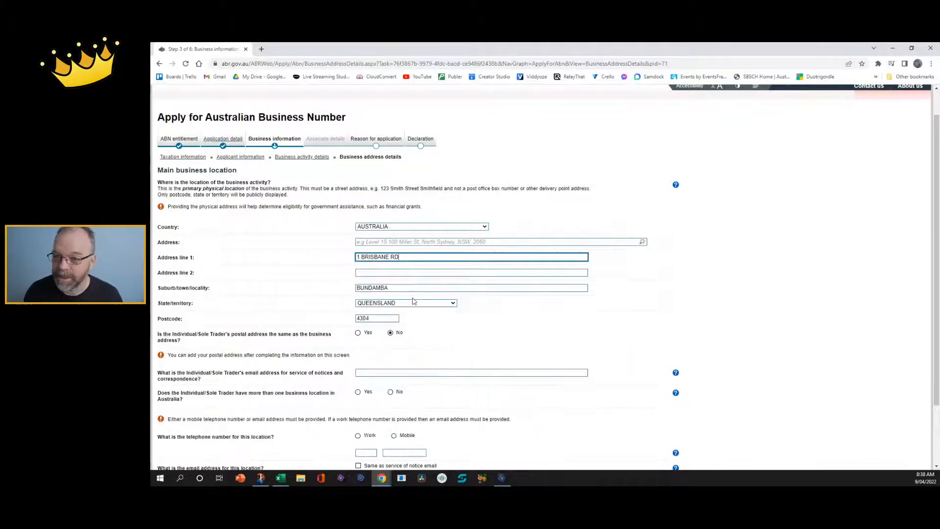
scroll(527, 337, down, 3)
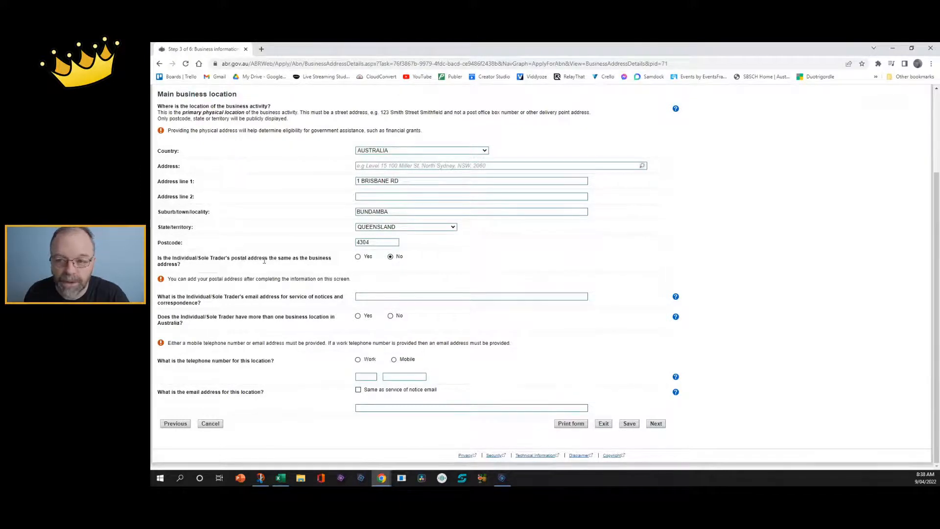
Make the postal address the same as the business address, add the saved notices e-mail, and answer No to multiple locations.
click(358, 257)
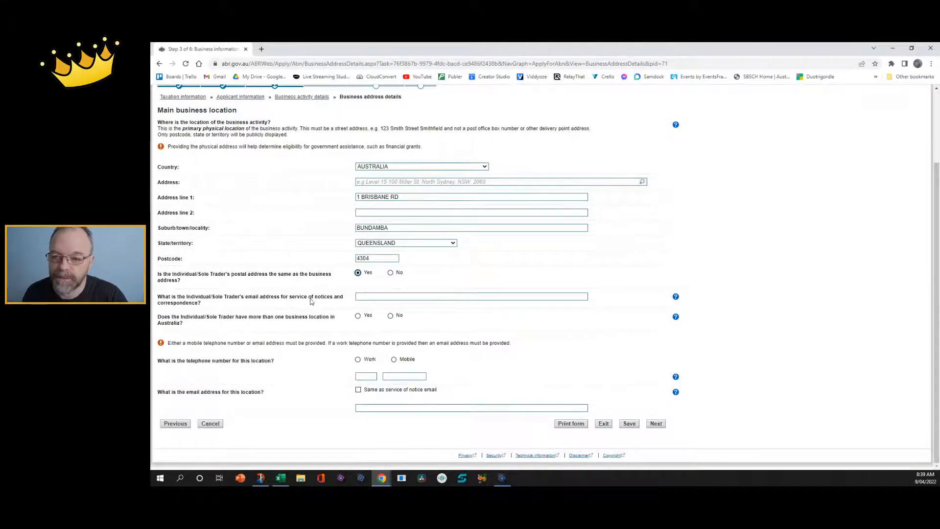
click(376, 297)
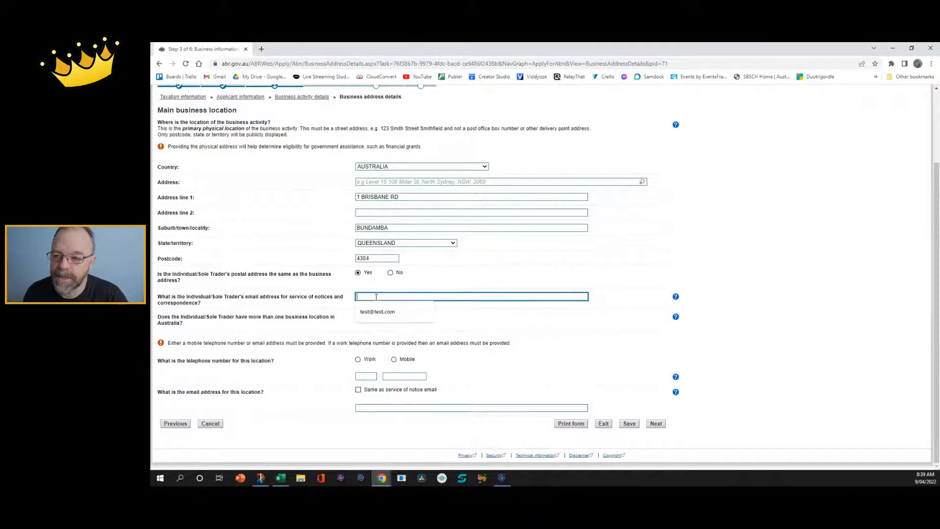
click(382, 314)
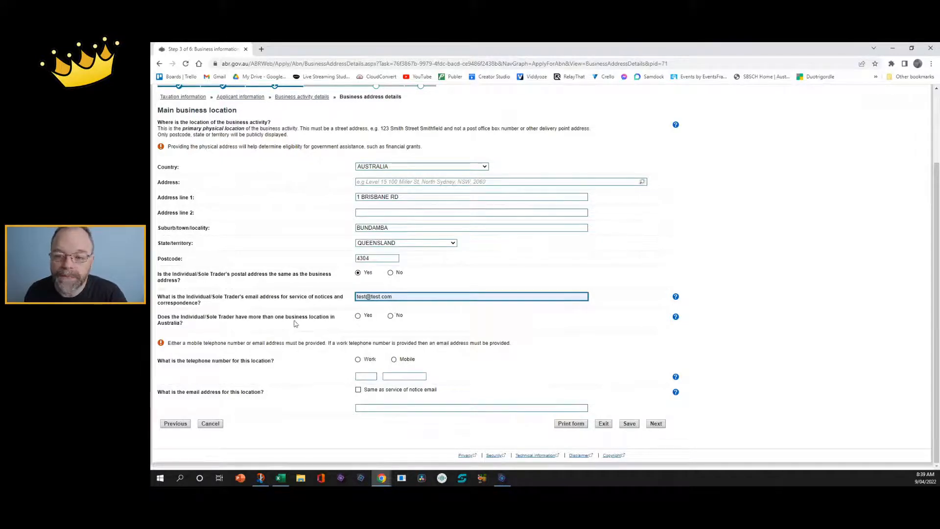
click(390, 316)
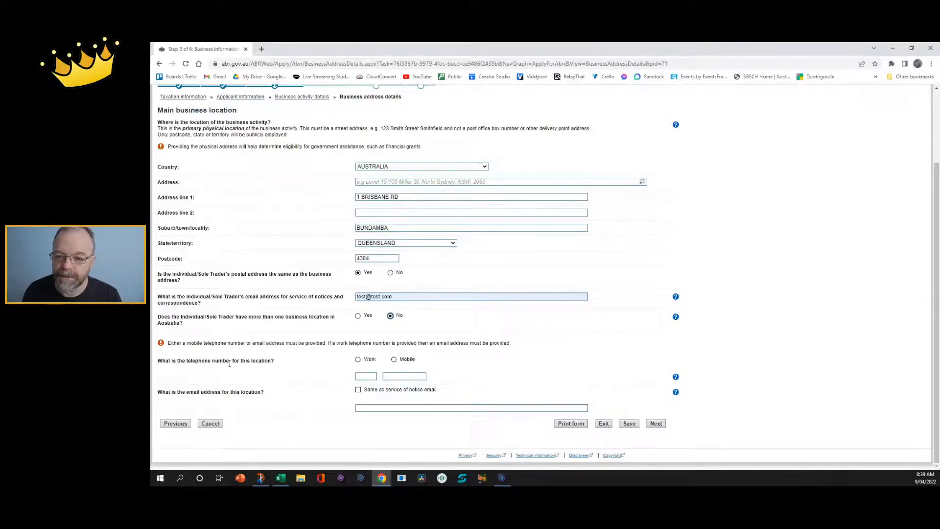
Give the business location a mobile number and set its e-mail to match the notices e-mail.
click(394, 361)
click(374, 378)
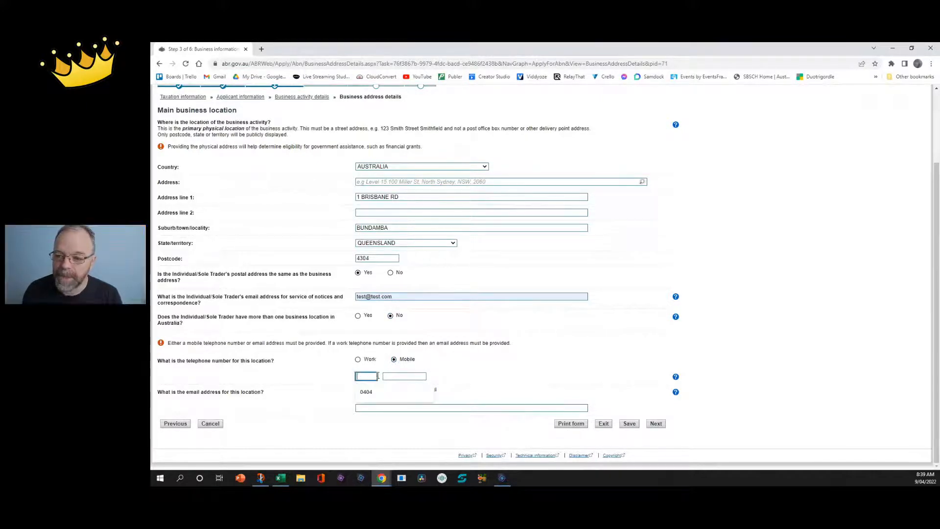
key(Tab)
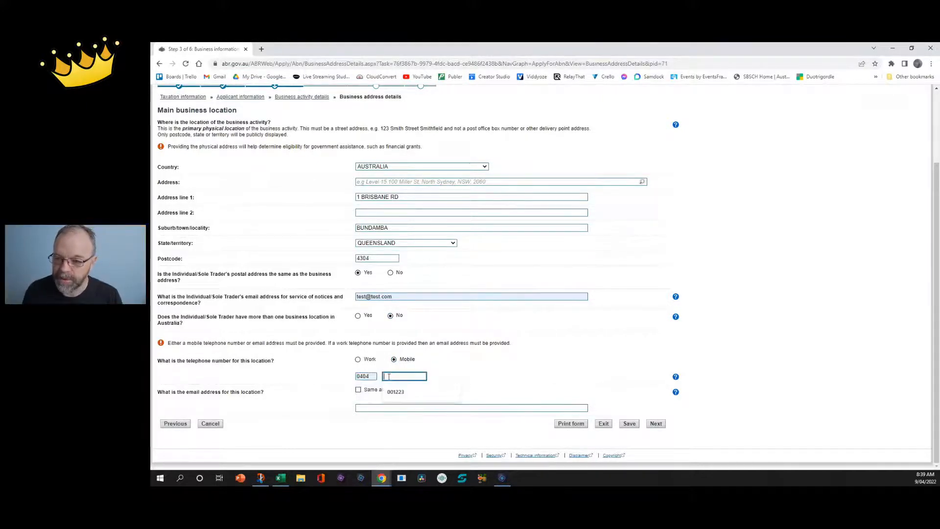
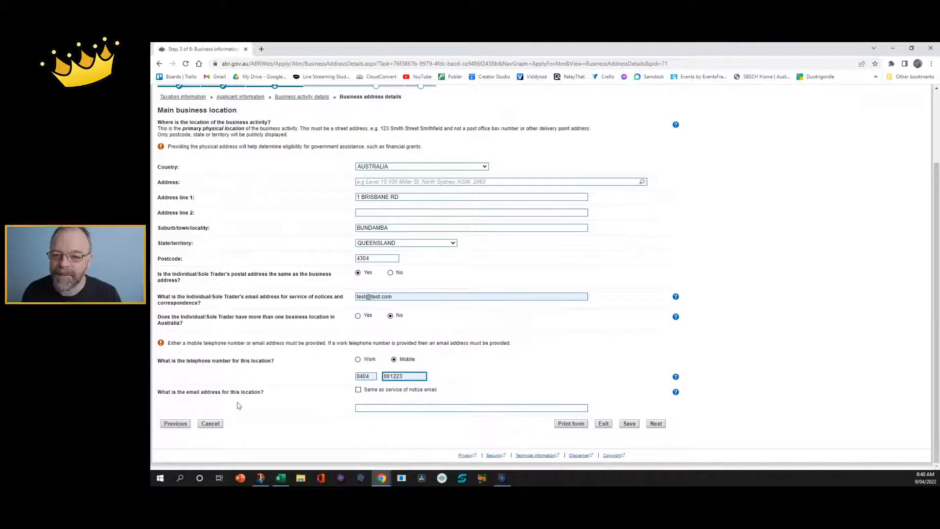
click(359, 390)
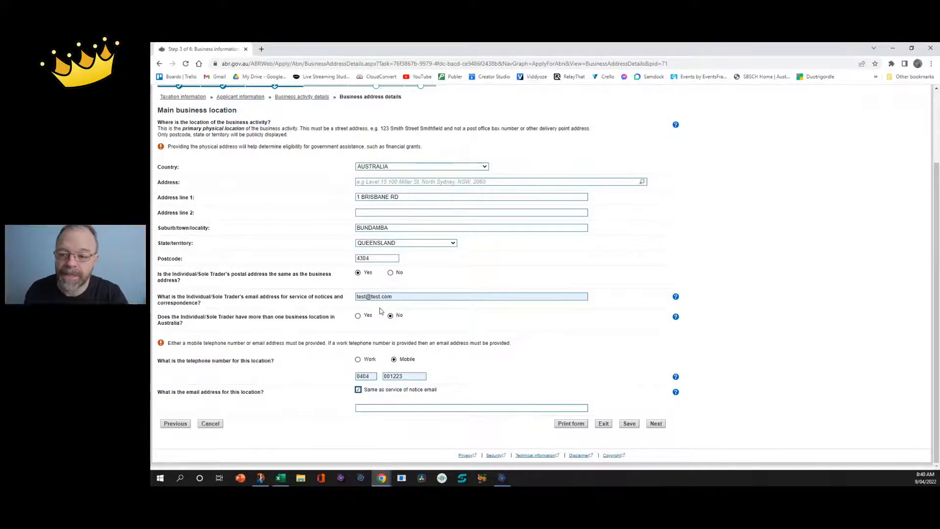
click(377, 407)
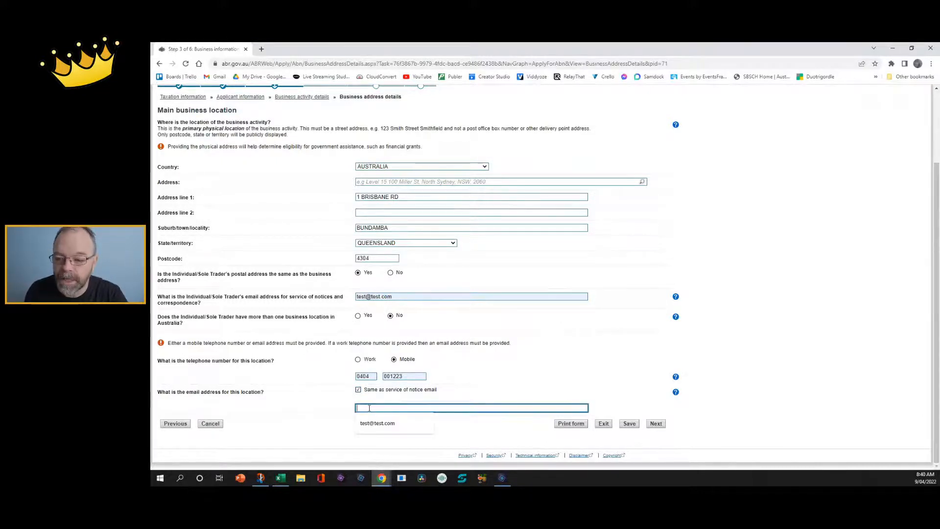
click(323, 402)
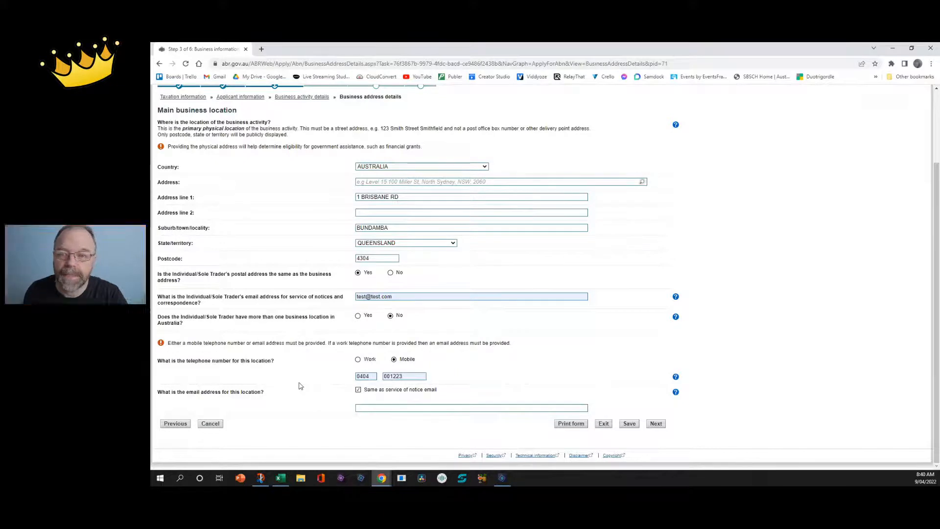
Submit the business location details, keeping the postal address as Yes, same as business address.
click(656, 424)
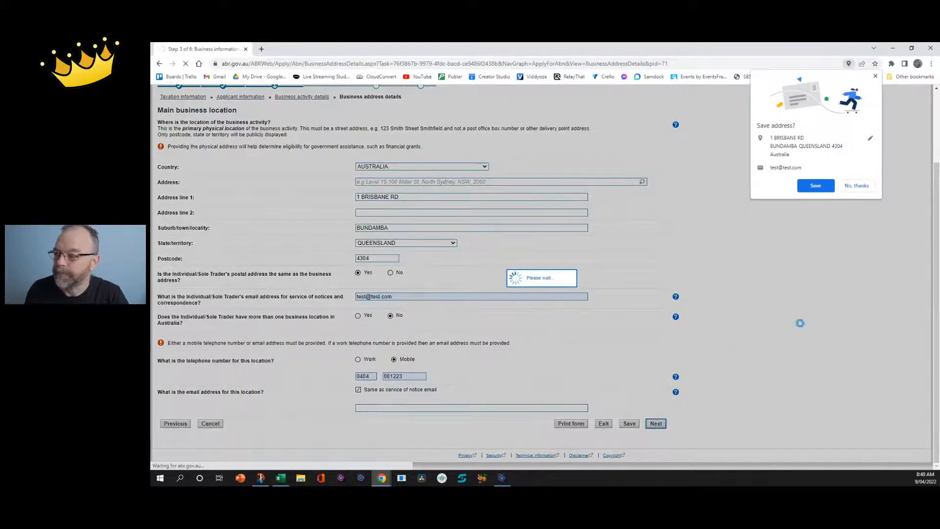
click(855, 184)
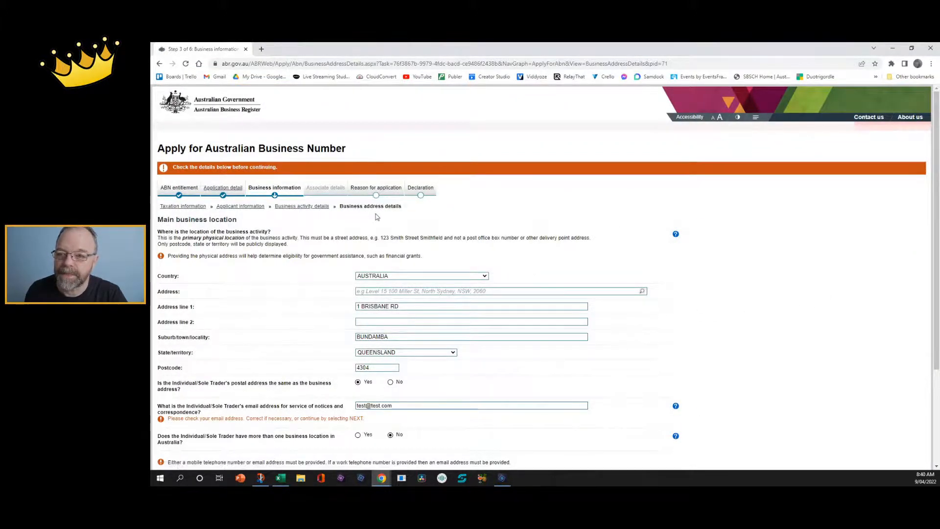
scroll(374, 219, down, 2)
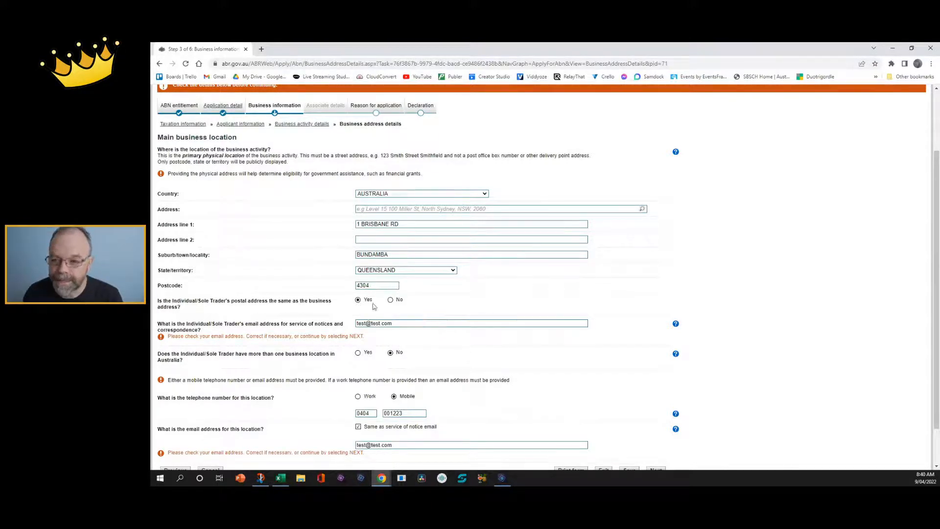
click(390, 300)
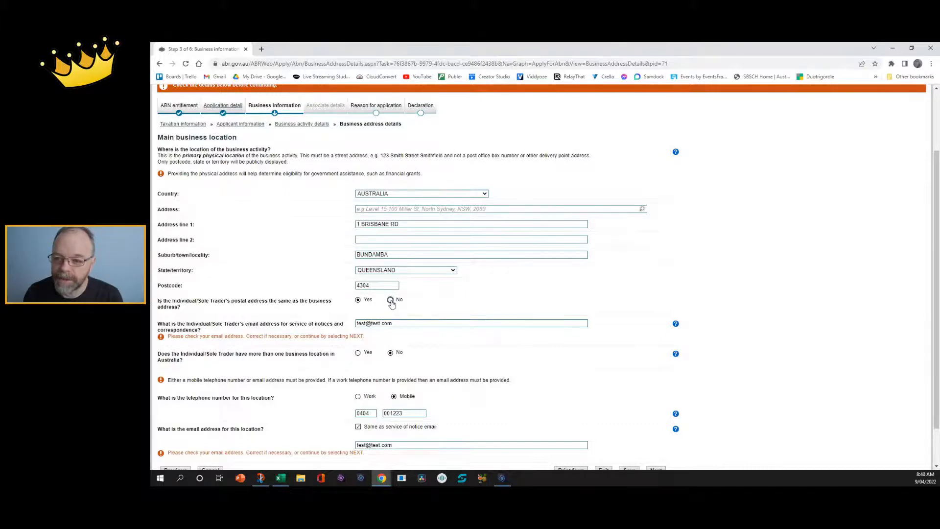
click(357, 299)
scroll(258, 380, down, 1)
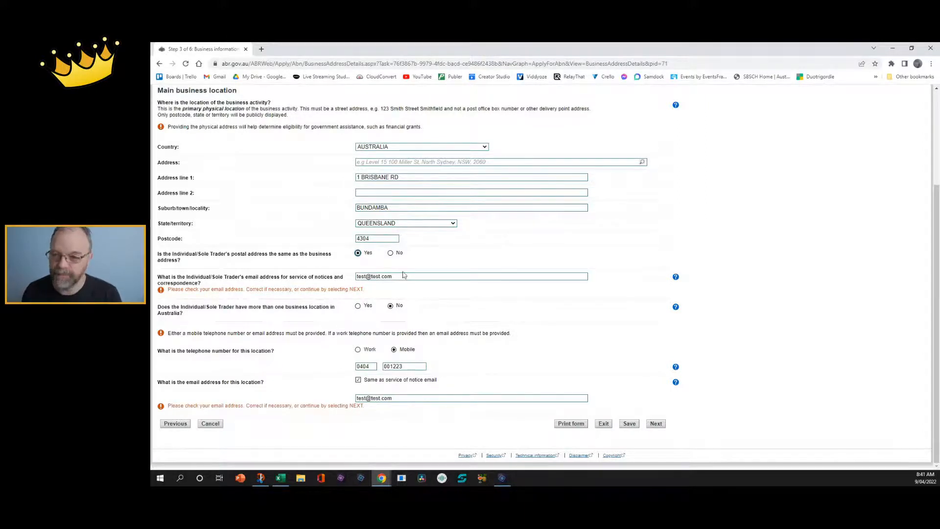
click(655, 423)
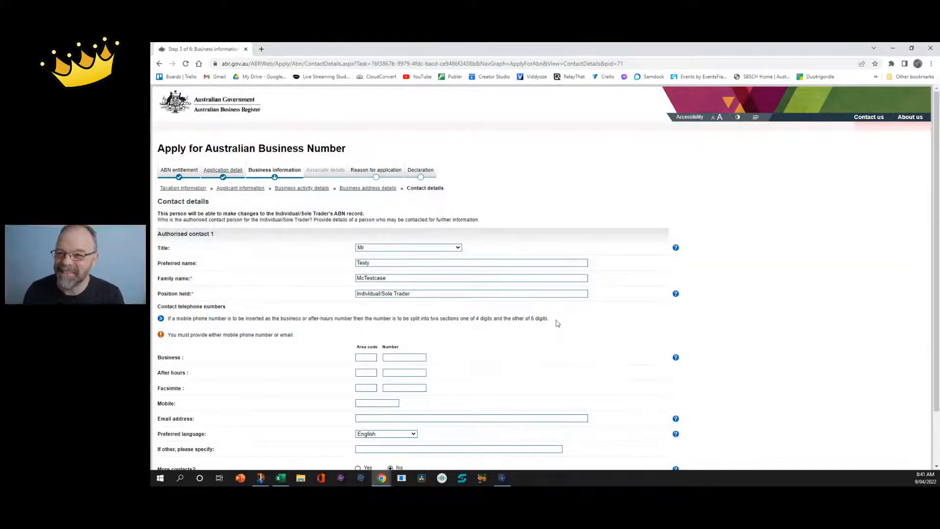
Enter the authorised contact's e-mail address and mobile number.
scroll(558, 323, down, 2)
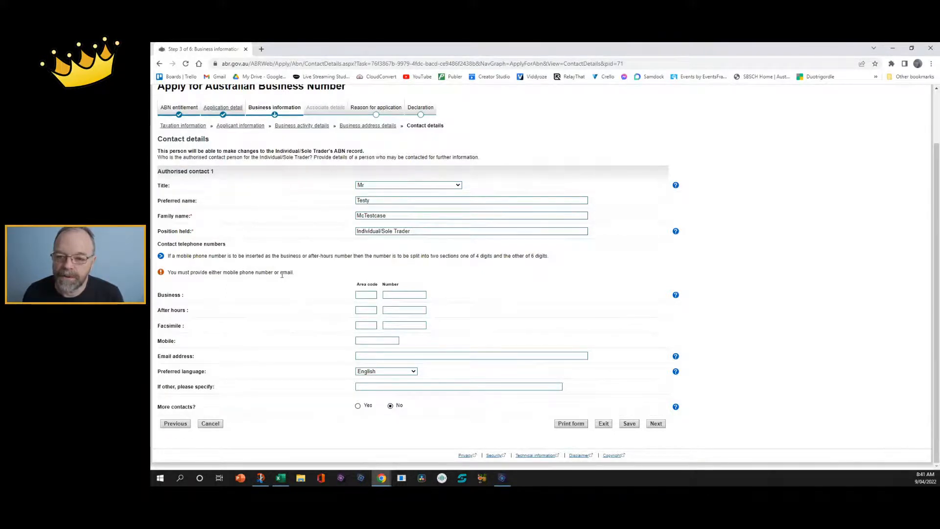
click(365, 355)
text(tes)
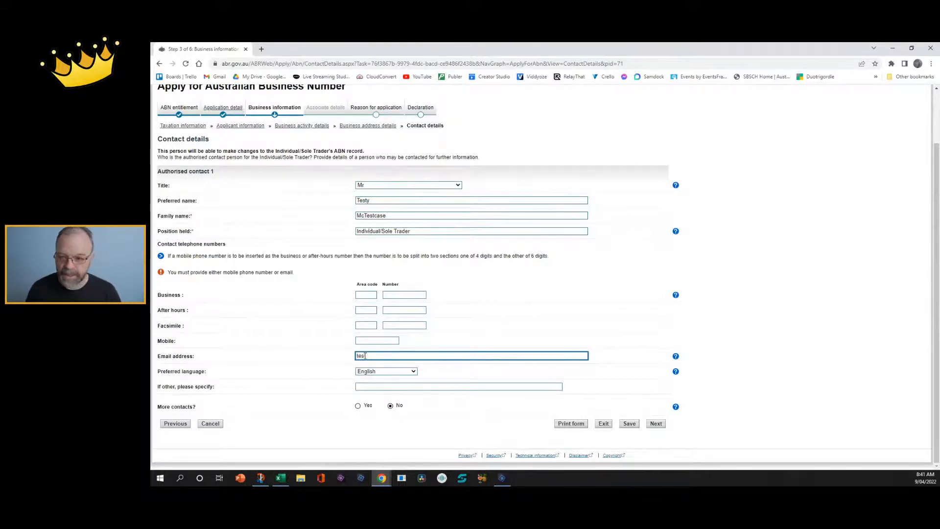
text(t@test)
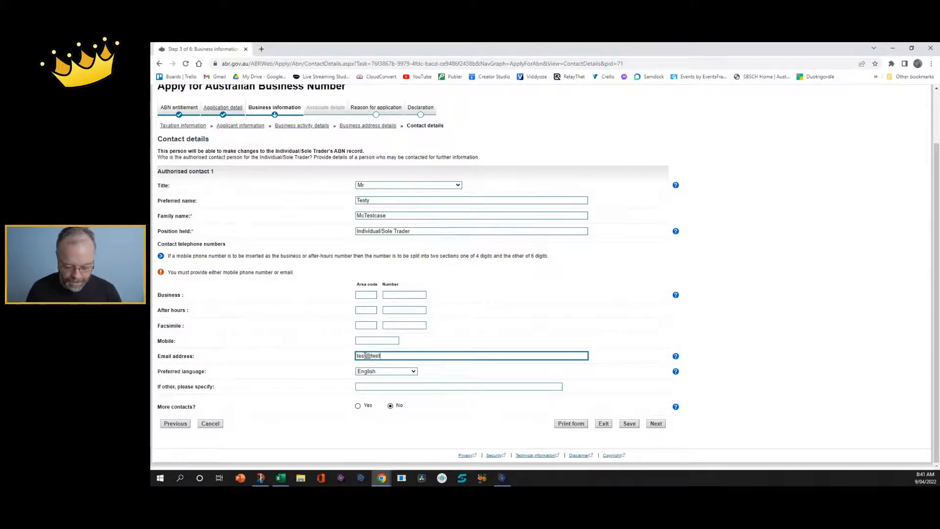
text(.com)
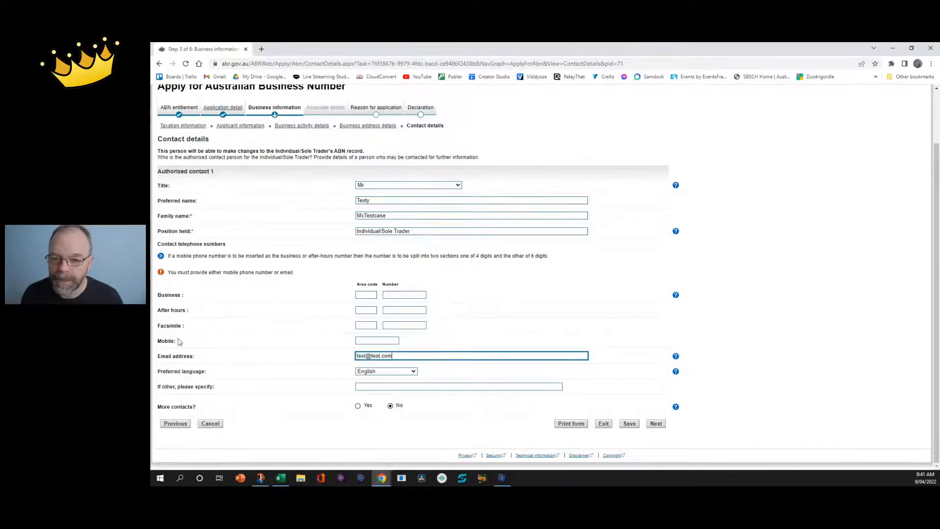
click(368, 341)
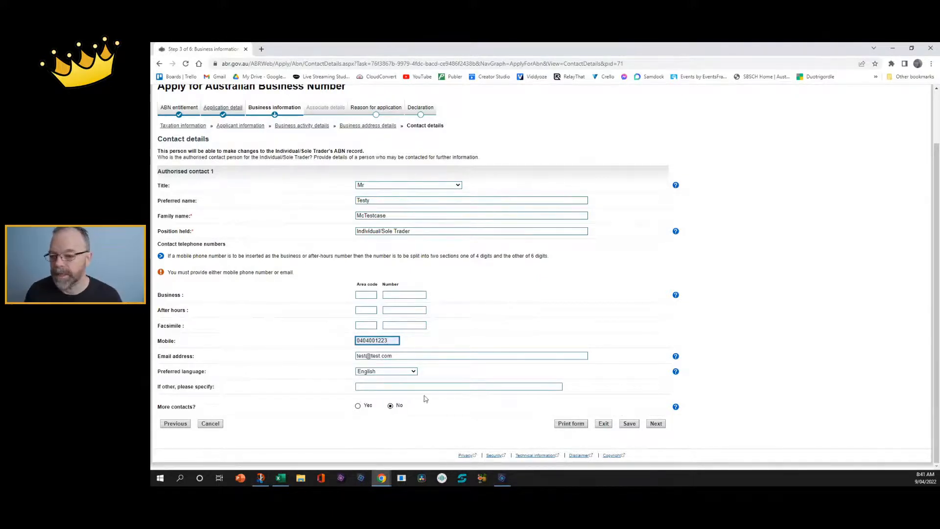
Submit the contact details, proceeding past the e-mail address warning.
click(656, 423)
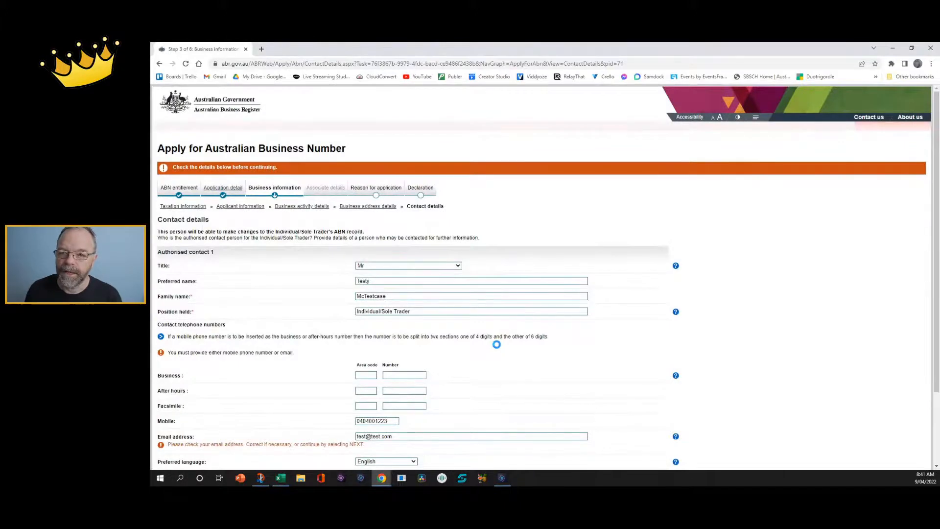
scroll(489, 345, down, 2)
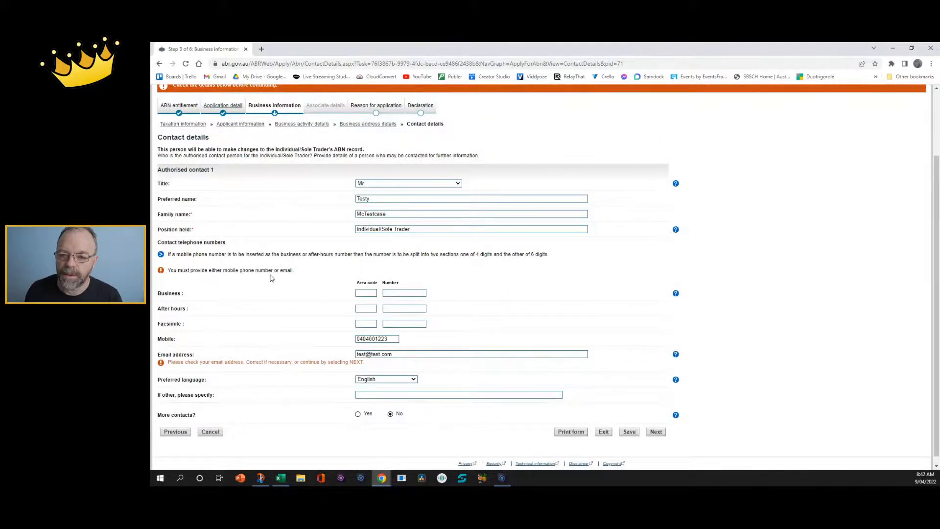
scroll(272, 277, down, 1)
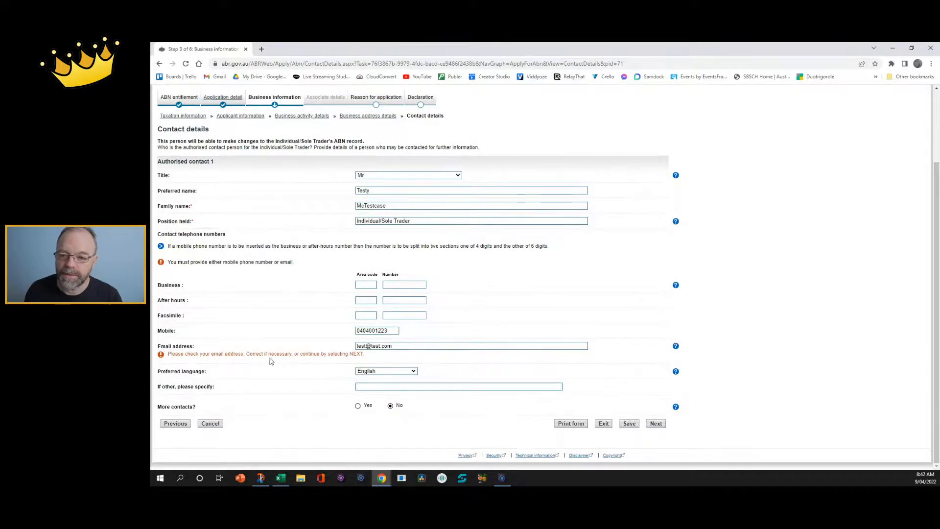
click(655, 424)
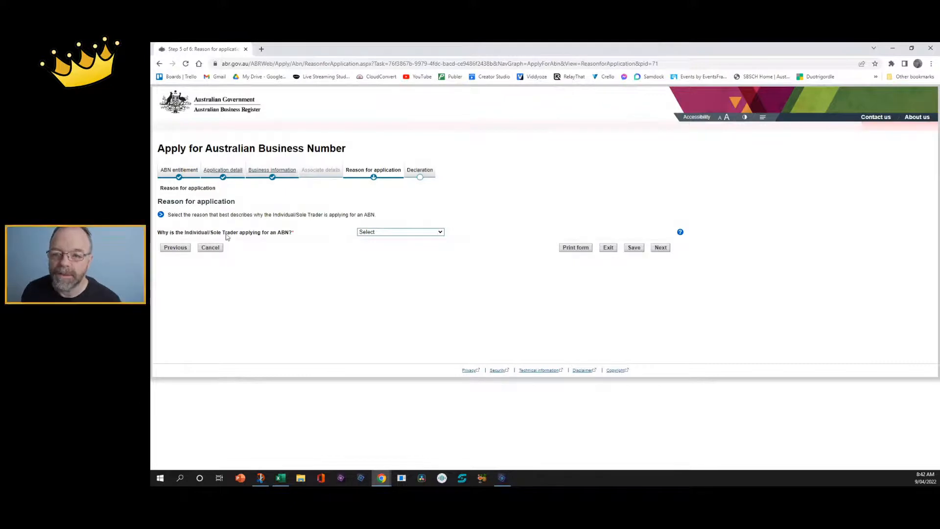
Choose New Business in Australia as the reason, answer Yes to first time in business, and continue.
click(426, 233)
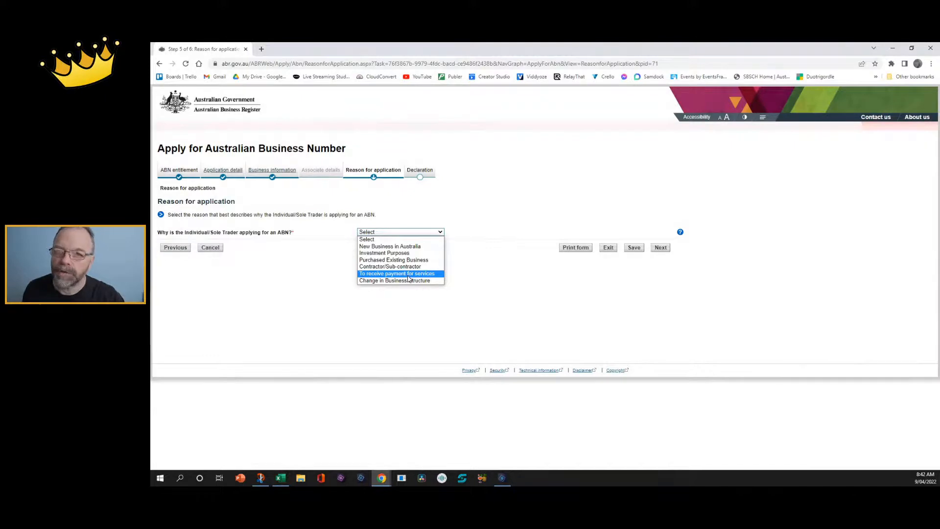
click(400, 246)
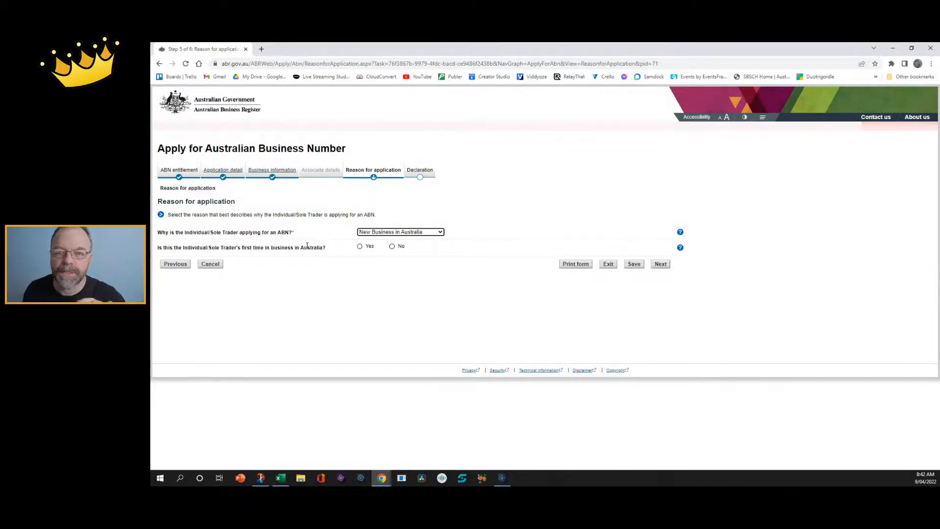
click(359, 246)
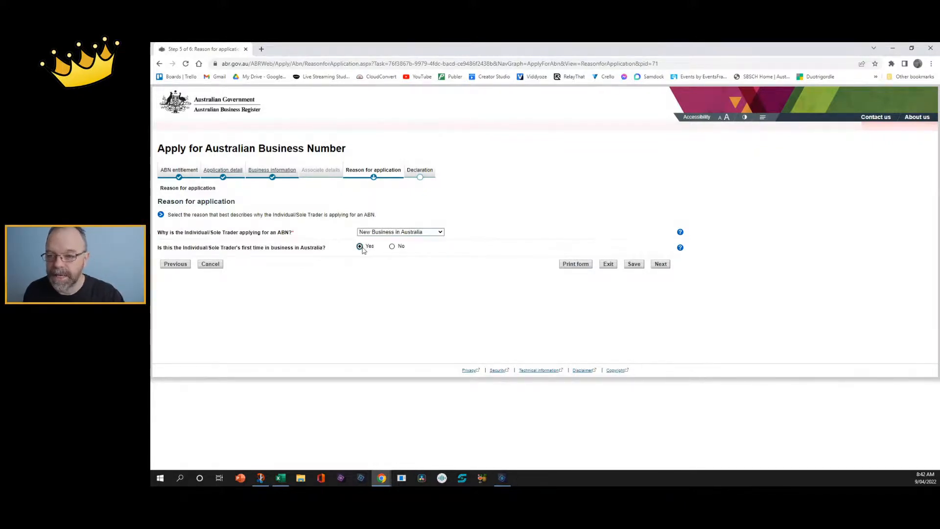
click(392, 246)
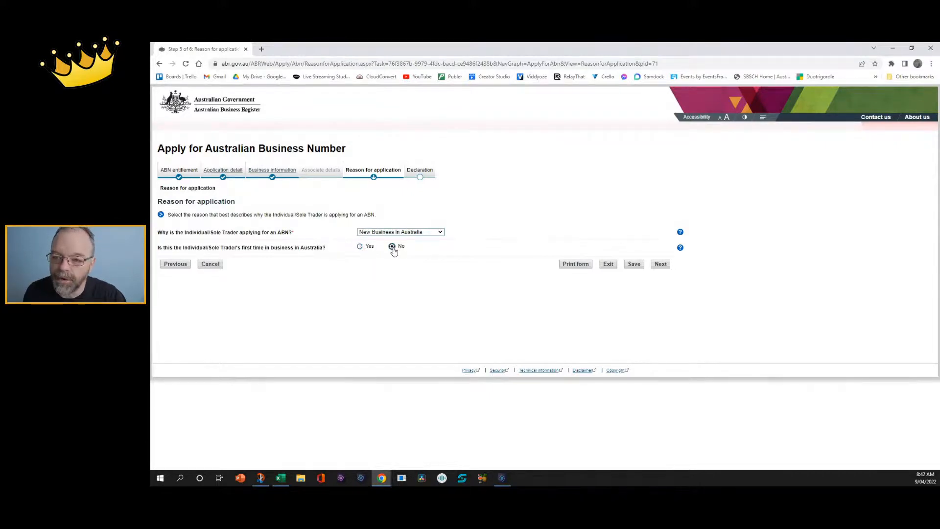
click(359, 246)
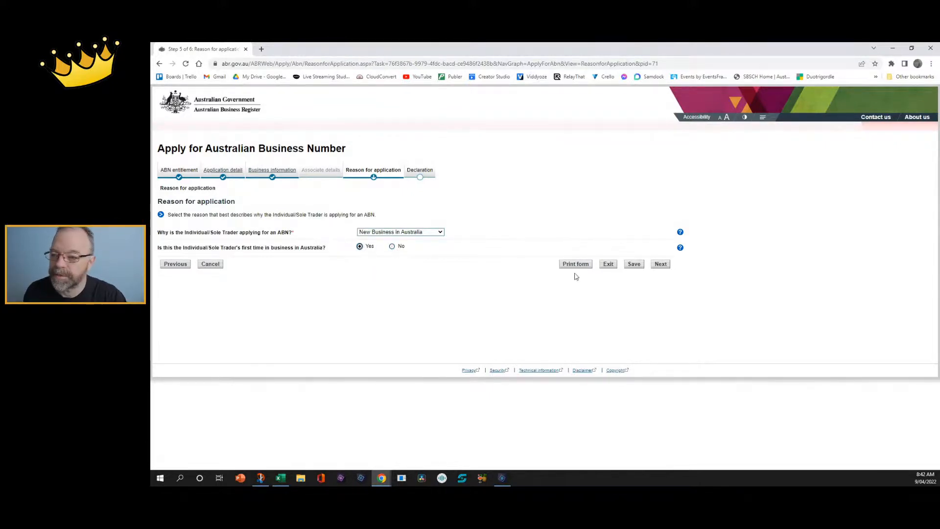
click(660, 264)
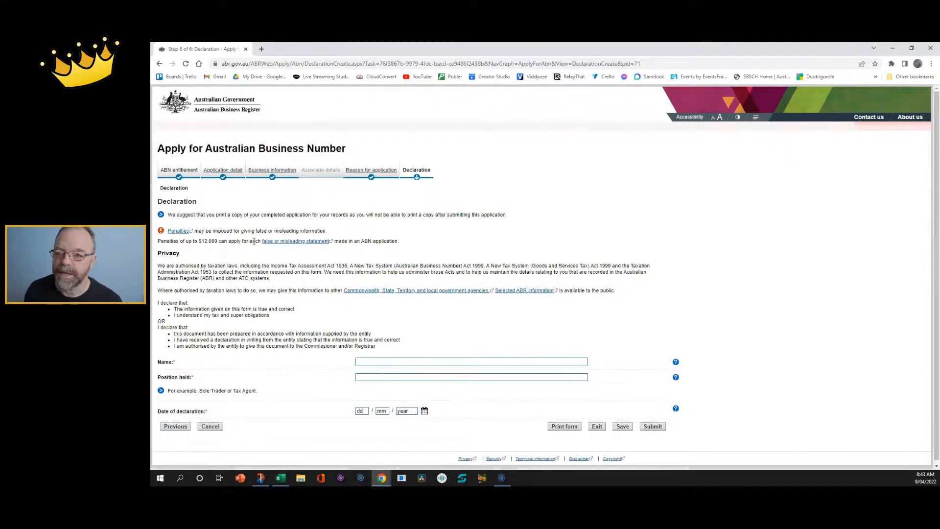
scroll(254, 241, down, 1)
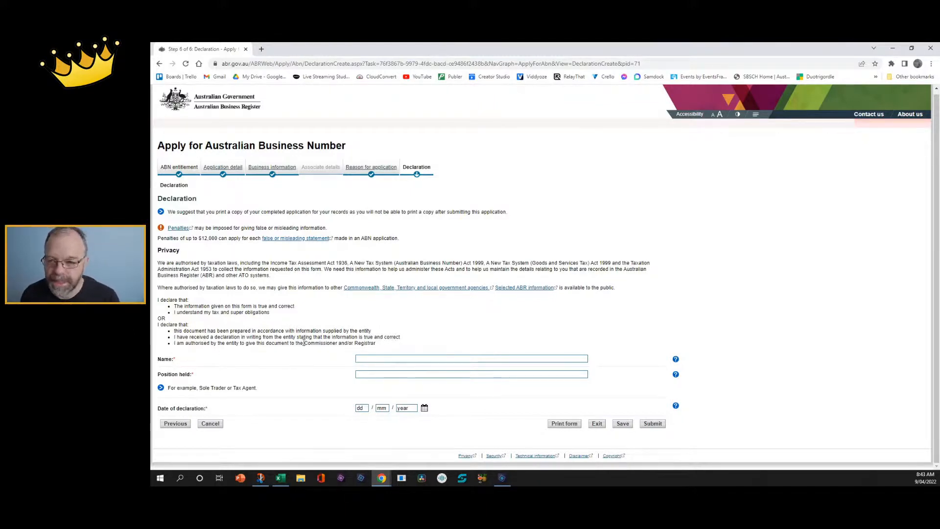
Enter the declarant's name, correcting its first letter to uppercase.
click(374, 360)
text(tesy MrTestcase)
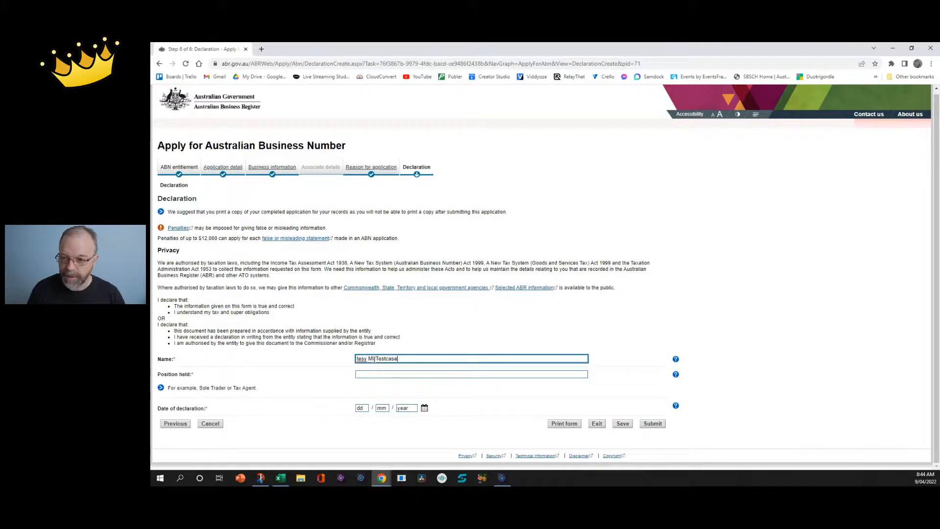
key(Tab)
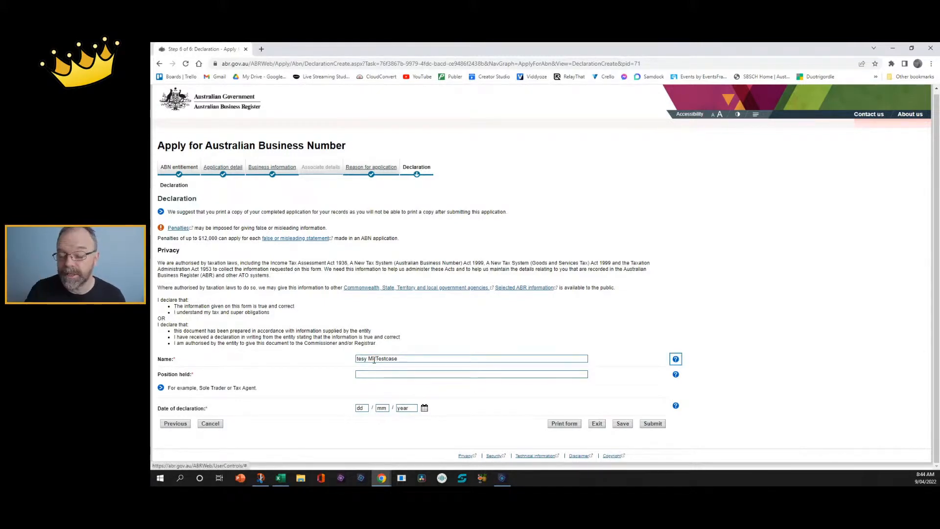
click(358, 363)
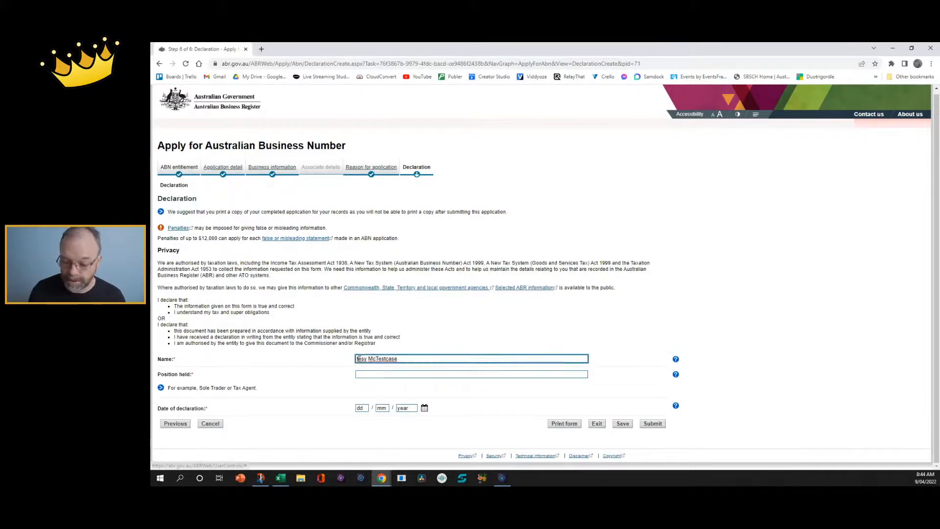
key(Delete)
text(T)
key(Tab)
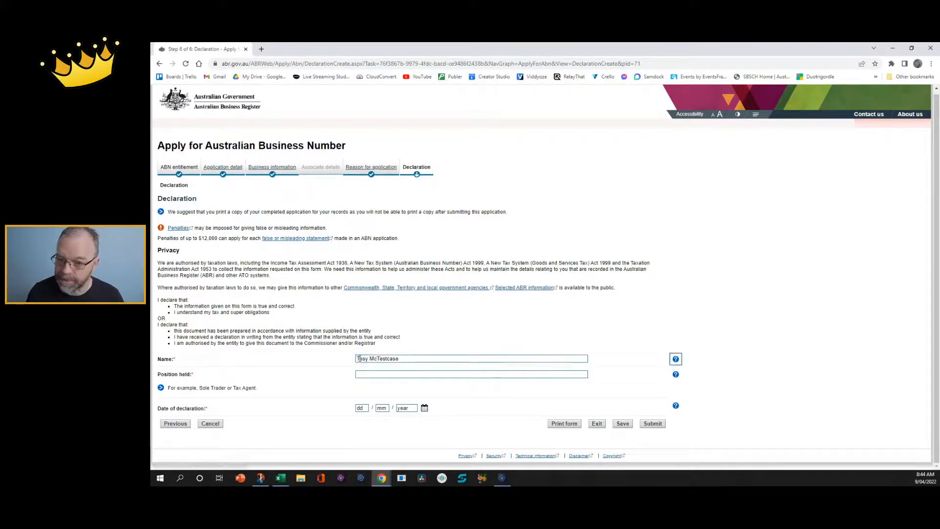
Set position held to Sole Trader and the declaration date to 09/04/2022, then submit.
click(372, 373)
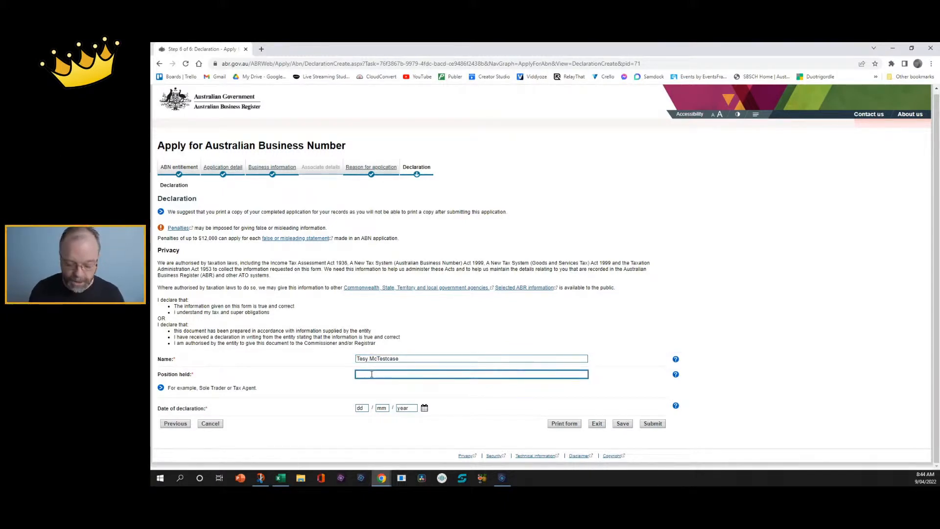
text(Owne)
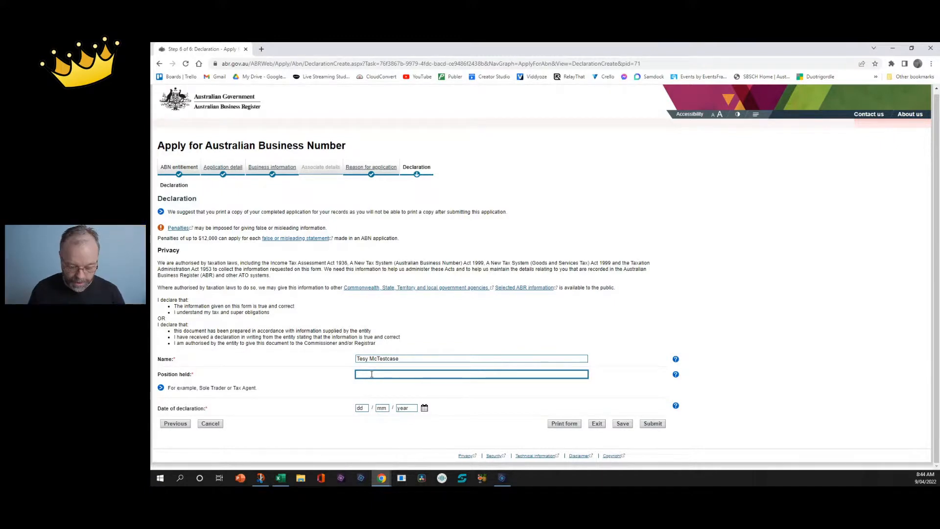
text(Sole Trader)
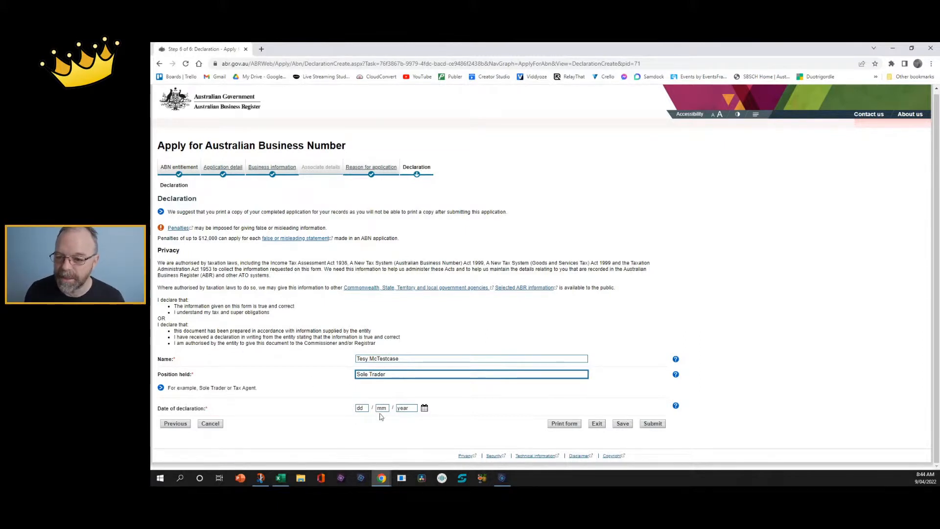
click(365, 408)
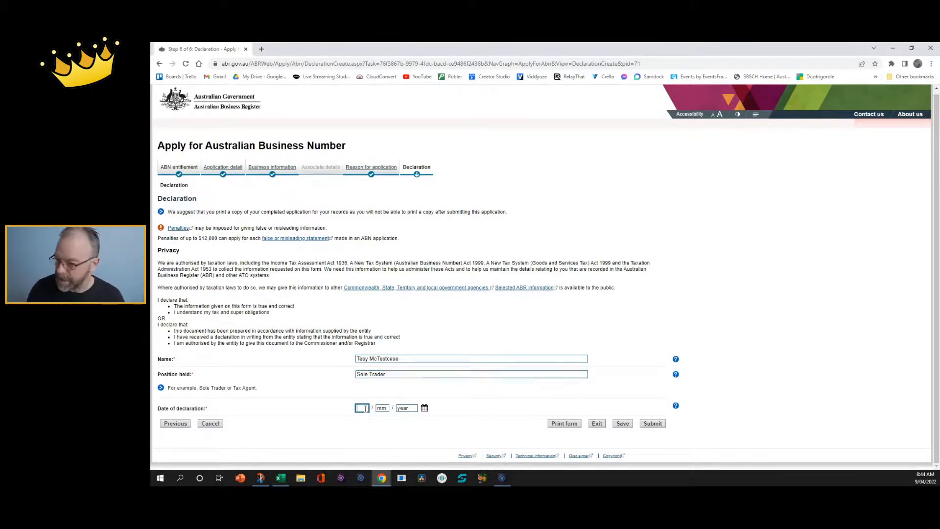
text(09)
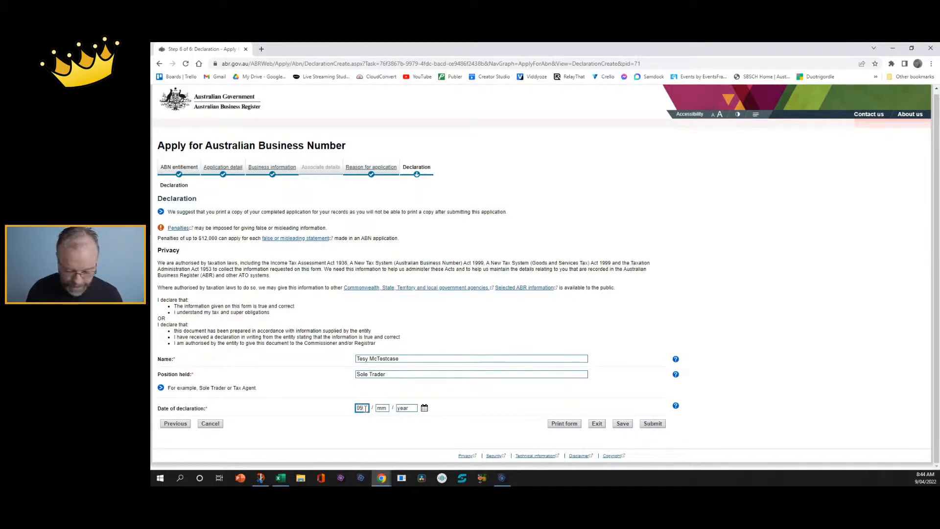
text( / 04 / 2022)
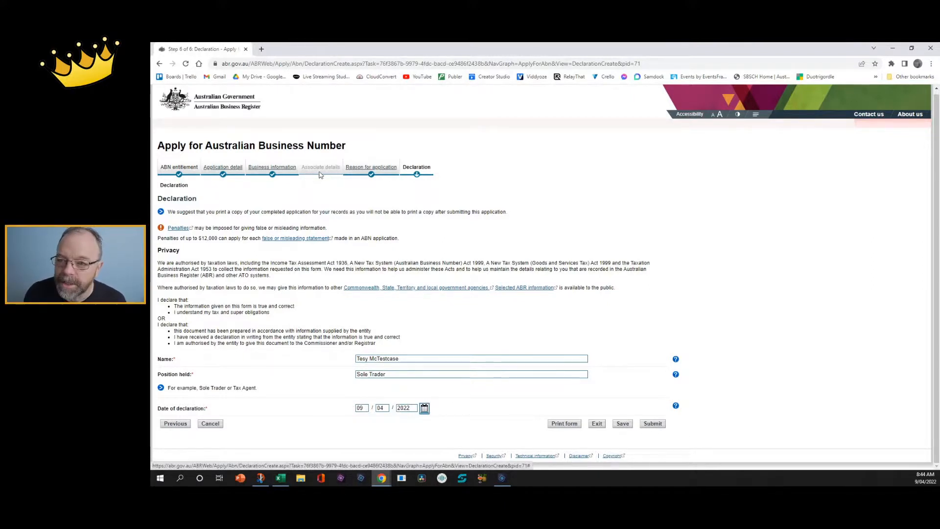
click(653, 424)
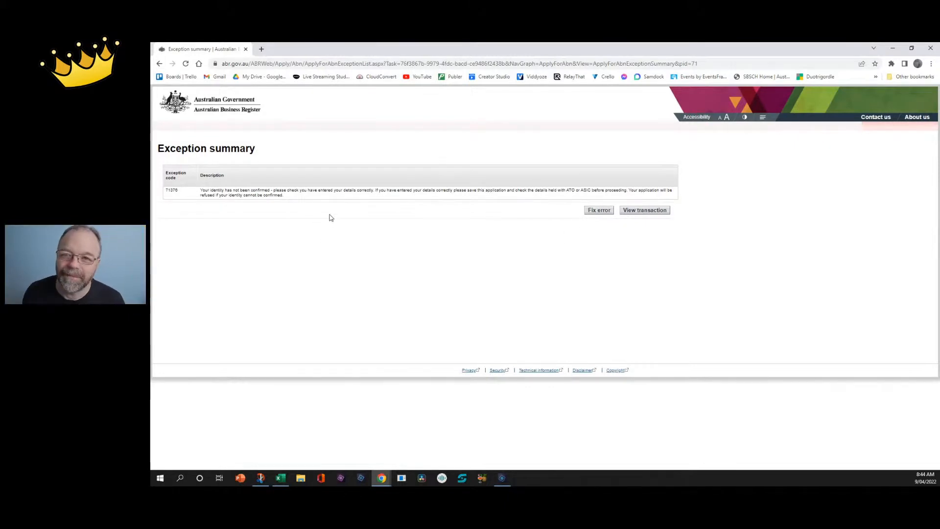
Return from the T1378 exception summary to the applicant information form to correct the identity details.
click(597, 210)
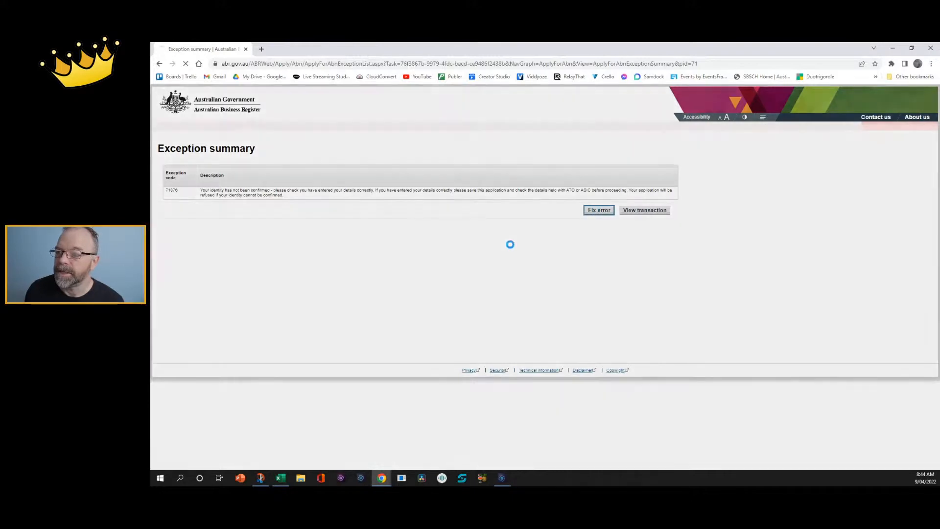